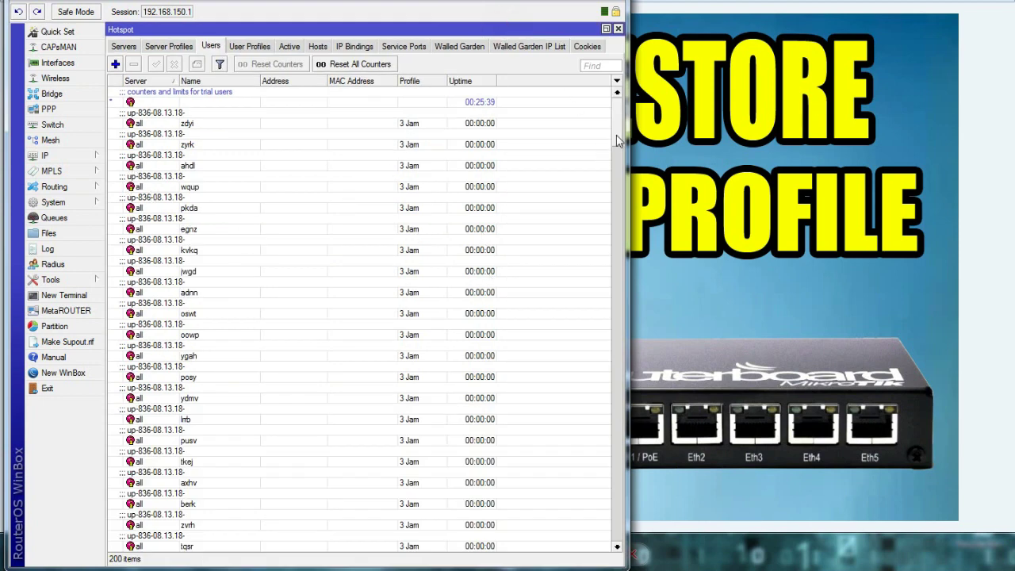
Step: Compare the hotspot Server Profiles tab with the list of 200 hotspot users
{"action": "mouse_move", "coordinate": [617, 131]}
{"action": "left_mouse_down"}
{"action": "mouse_move", "coordinate": [618, 329]}
{"action": "mouse_move", "coordinate": [618, 149]}
{"action": "mouse_move", "coordinate": [634, 135]}
{"action": "left_mouse_up"}
{"action": "left_click", "coordinate": [170, 47]}
{"action": "left_click", "coordinate": [204, 46]}
{"action": "left_click", "coordinate": [192, 48]}
{"action": "left_click", "coordinate": [211, 48]}
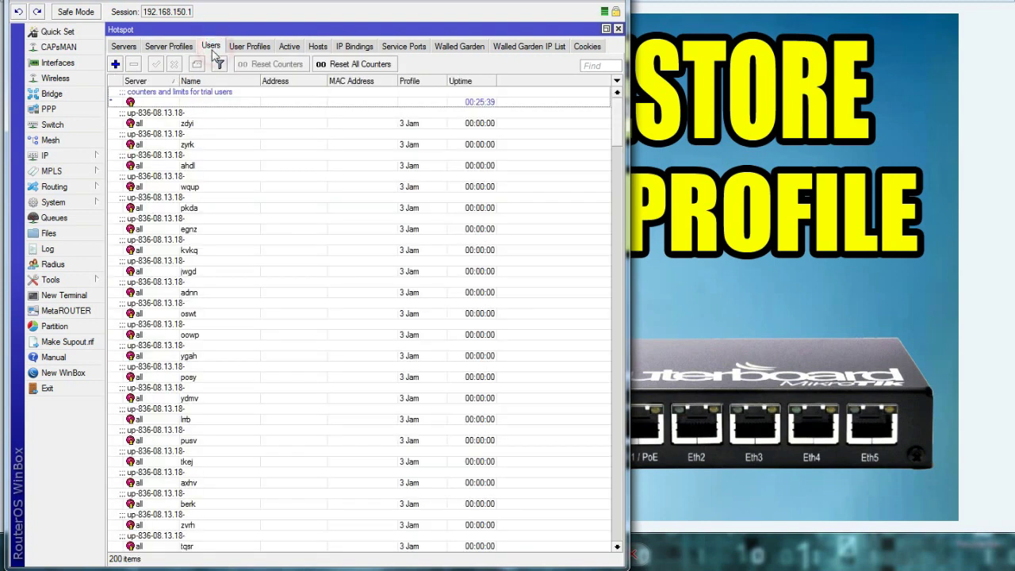
{"action": "left_click", "coordinate": [175, 49]}
{"action": "left_click", "coordinate": [208, 47]}
{"action": "left_click", "coordinate": [182, 48]}
{"action": "left_click", "coordinate": [211, 46]}
Step: Review the hotspot User Profiles tab alongside the Users list
{"action": "left_click", "coordinate": [251, 45]}
{"action": "left_click", "coordinate": [251, 47]}
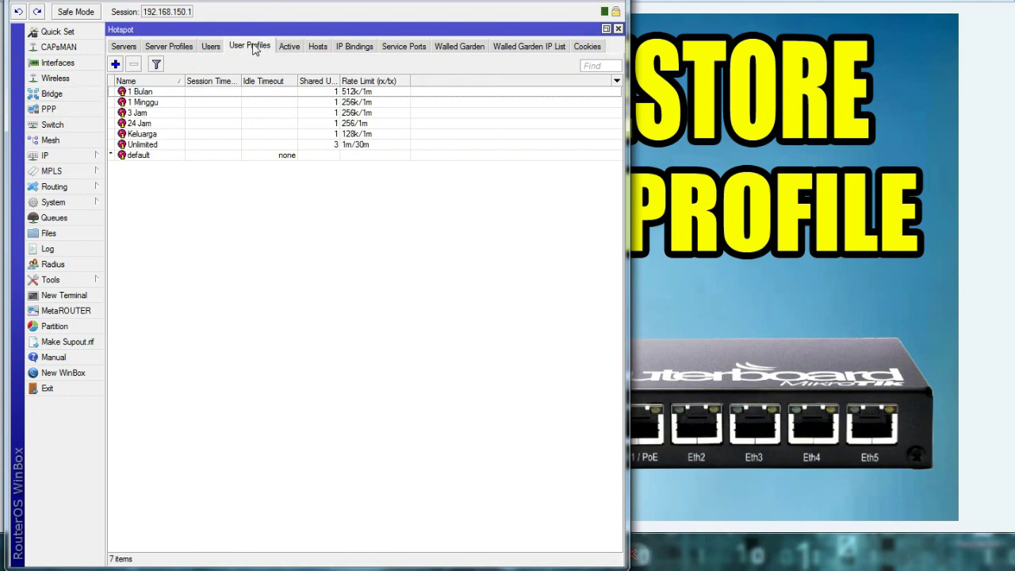
{"action": "left_click", "coordinate": [211, 48]}
{"action": "left_click", "coordinate": [240, 47]}
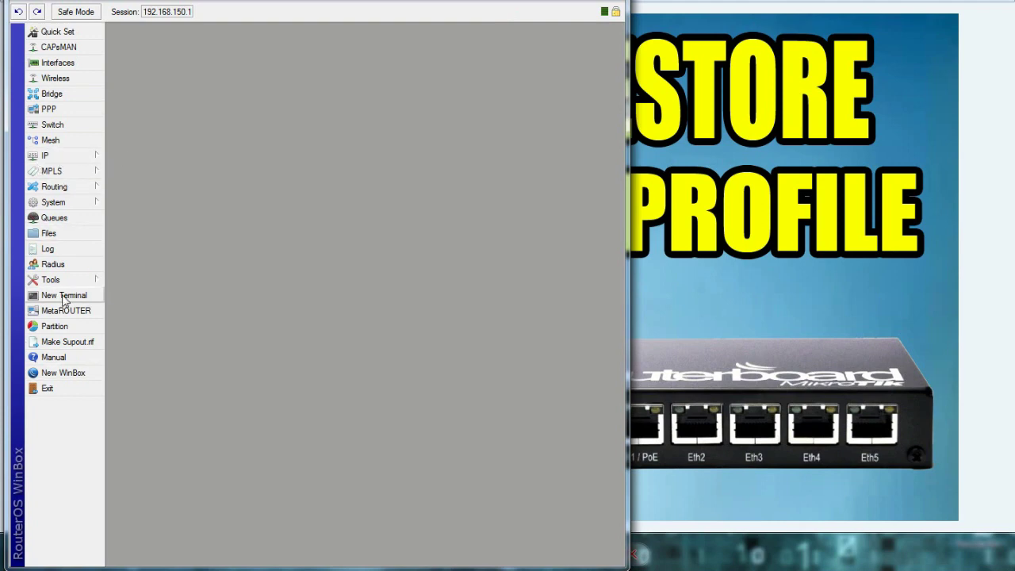
Step: Run 'ip hotspot user profile export file=userprofileku' in a terminal and open Files to find userprofileku.rsc
{"action": "left_click", "coordinate": [59, 298]}
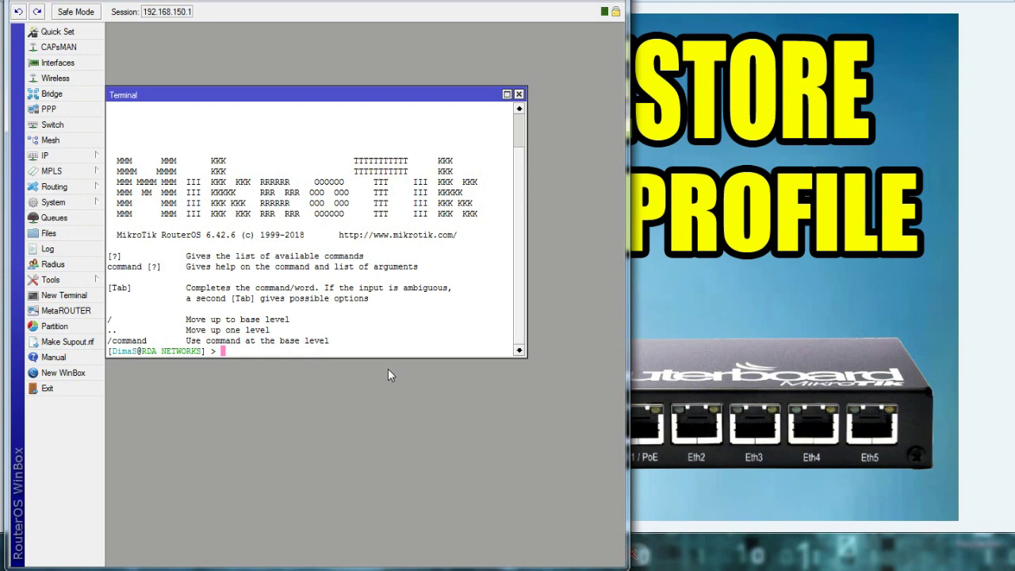
{"action": "type", "text": "ip hotspot user profile"}
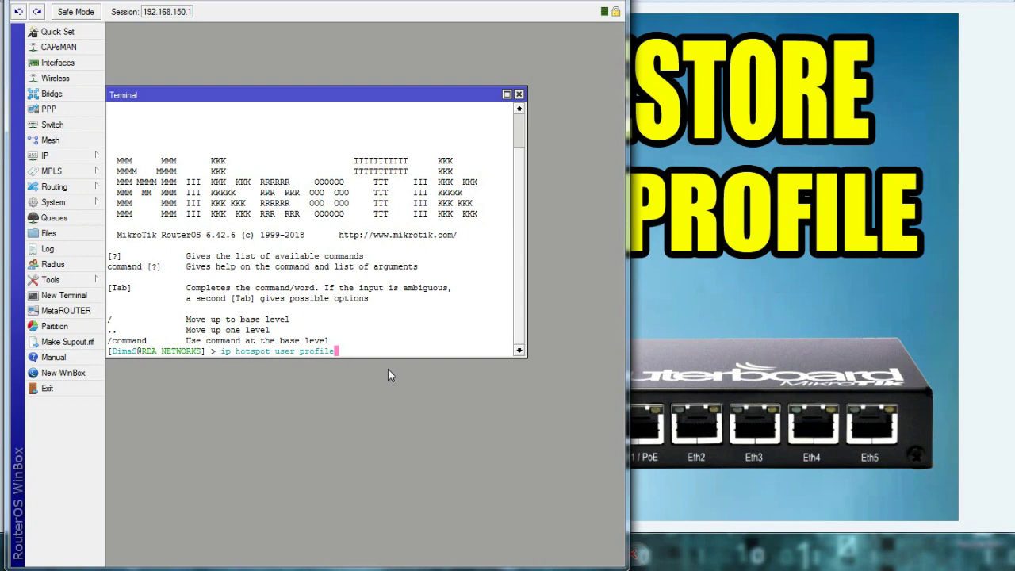
{"action": "type", "text": " export file=u"}
{"action": "type", "text": "serprofileku"}
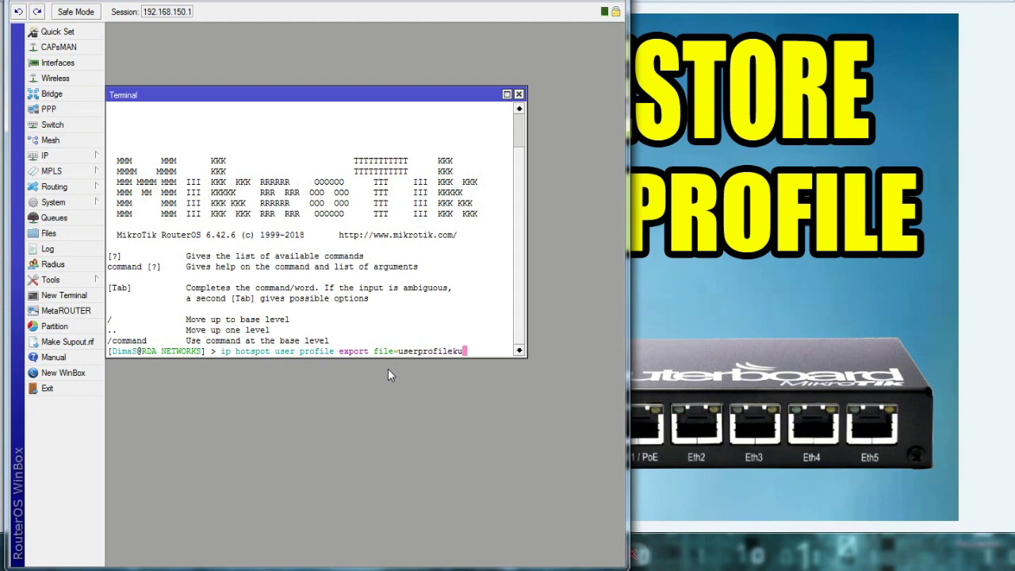
{"action": "key", "text": "Return"}
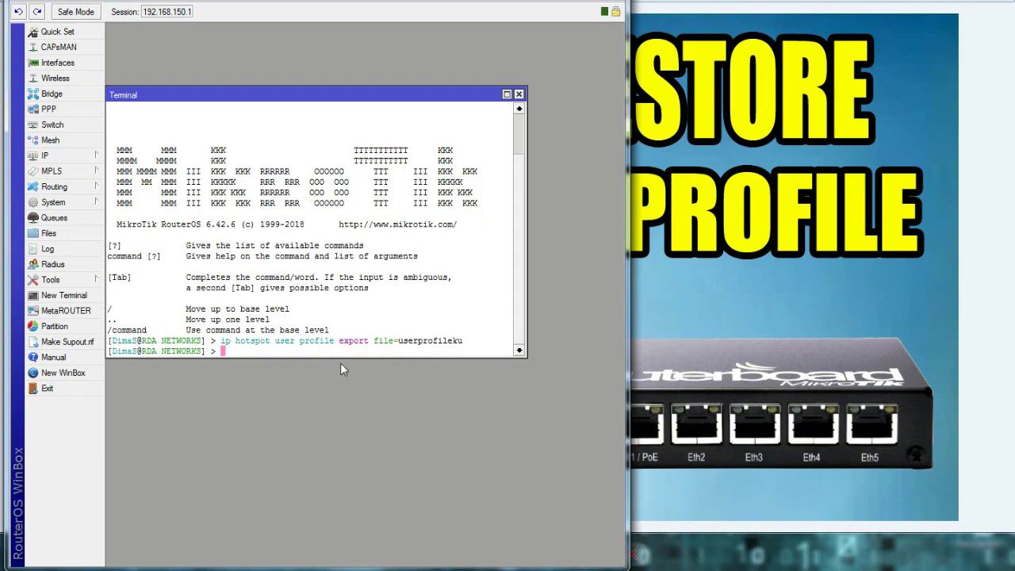
{"action": "left_click", "coordinate": [62, 237]}
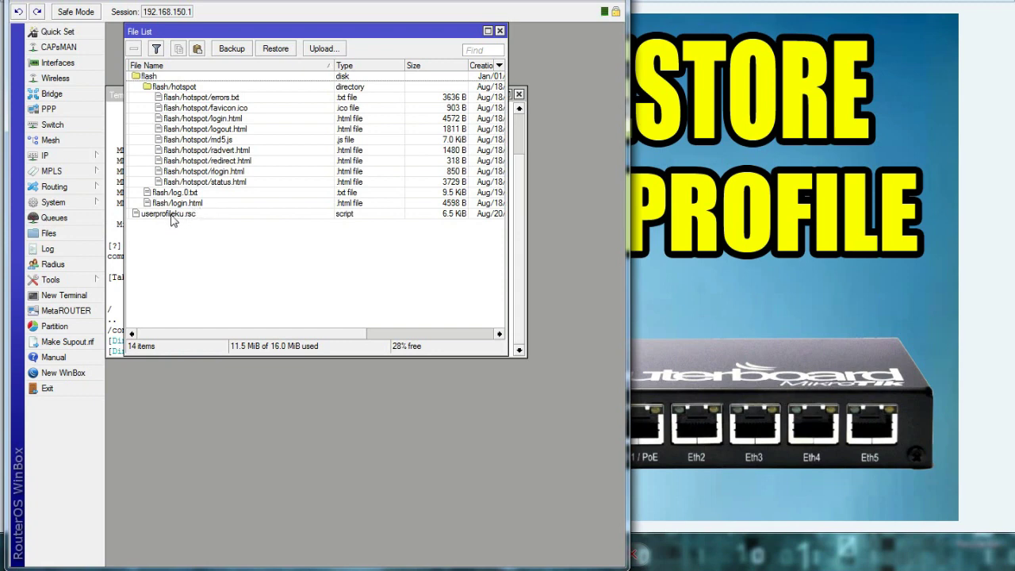
Step: Run 'ip hotspot user export file=userku' in the terminal
{"action": "left_click", "coordinate": [114, 121]}
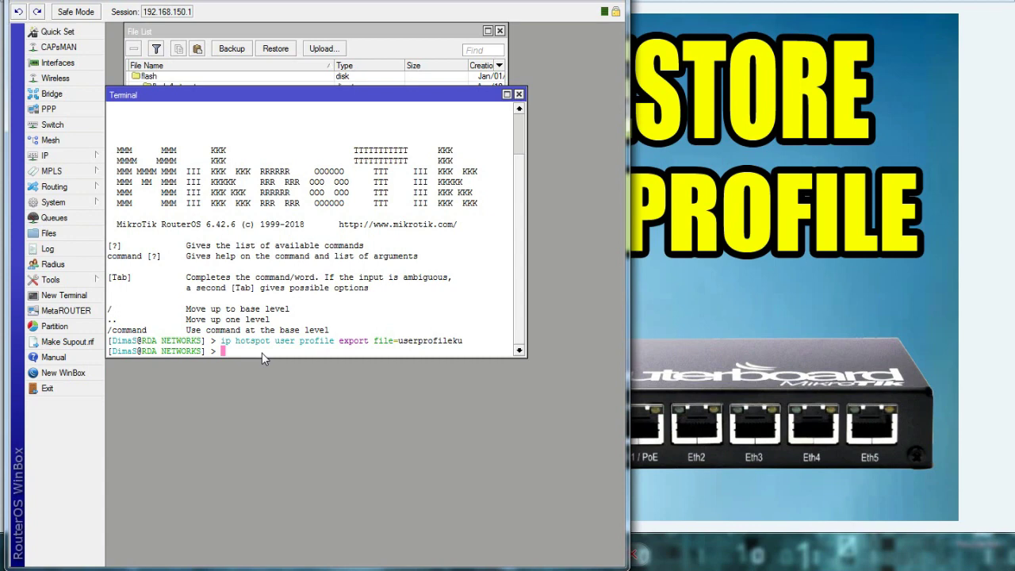
{"action": "type", "text": "u"}
{"action": "key", "text": "BackSpace"}
{"action": "type", "text": "ip hotspot user export file"}
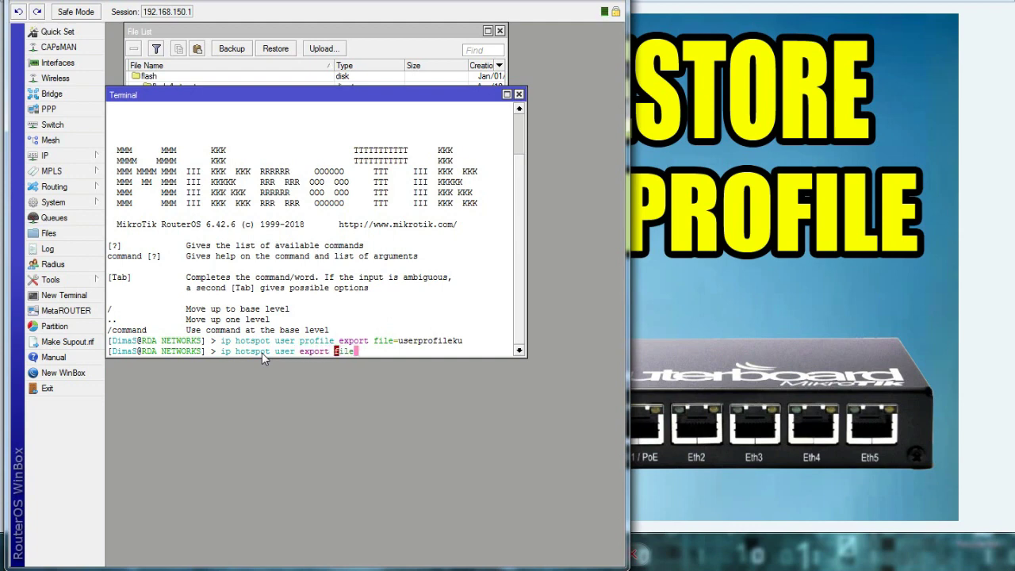
{"action": "type", "text": "=userku"}
{"action": "key", "text": "Return"}
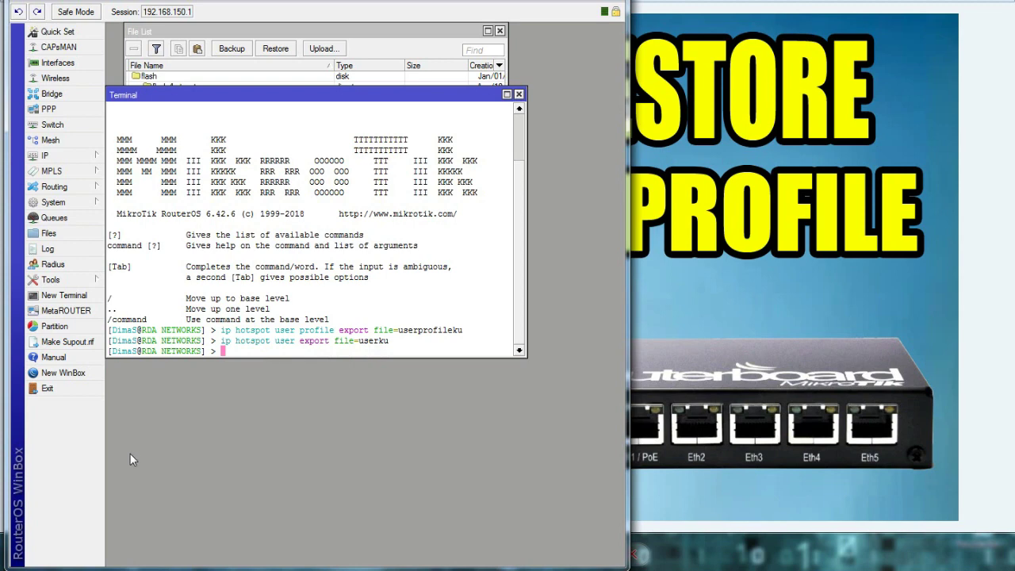
Step: Confirm userku.rsc (24.6 KiB) is in the File List and minimise the picture viewer
{"action": "left_click", "coordinate": [298, 35]}
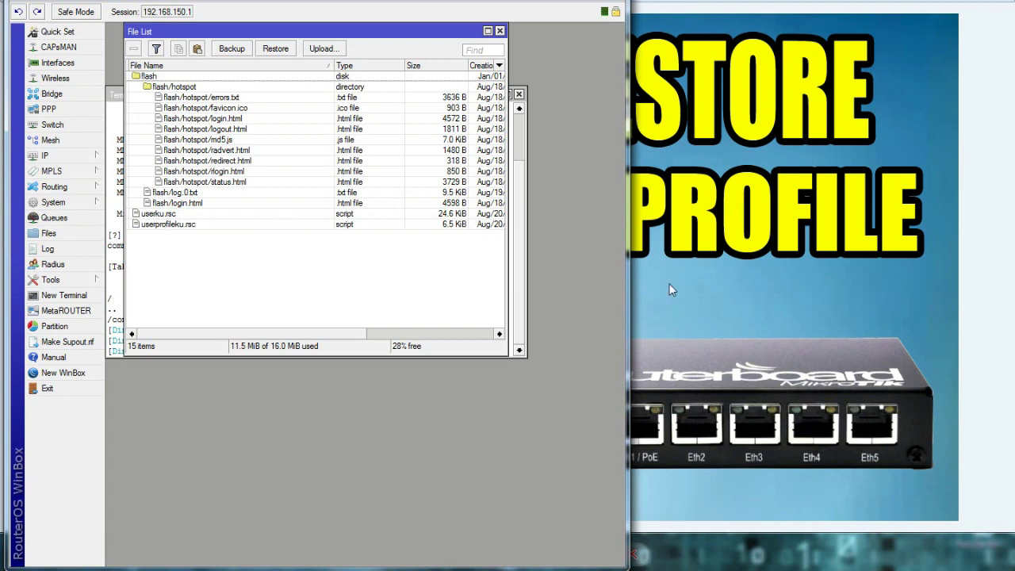
{"action": "key", "text": "super+Down"}
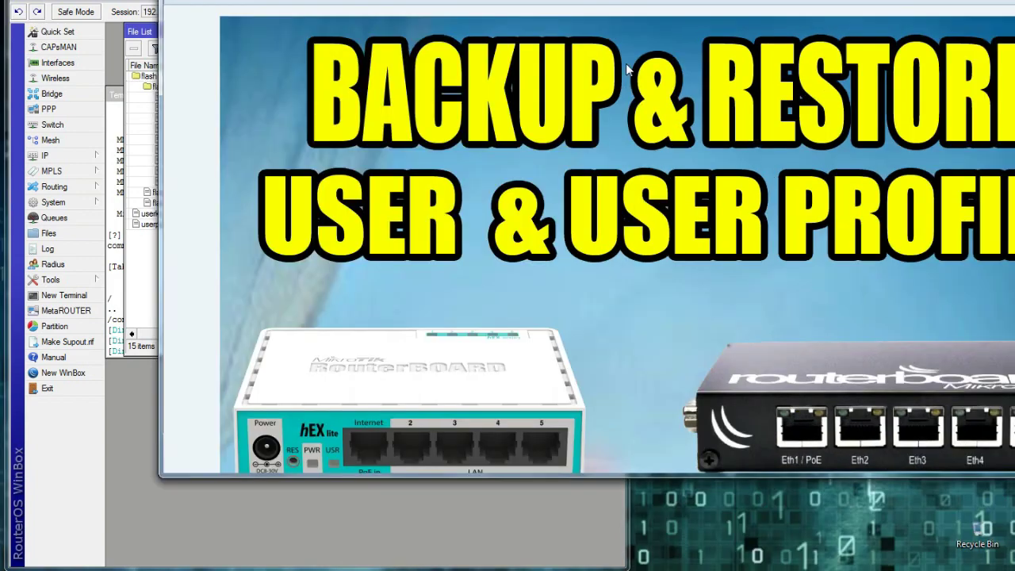
{"action": "key", "text": "super+Down"}
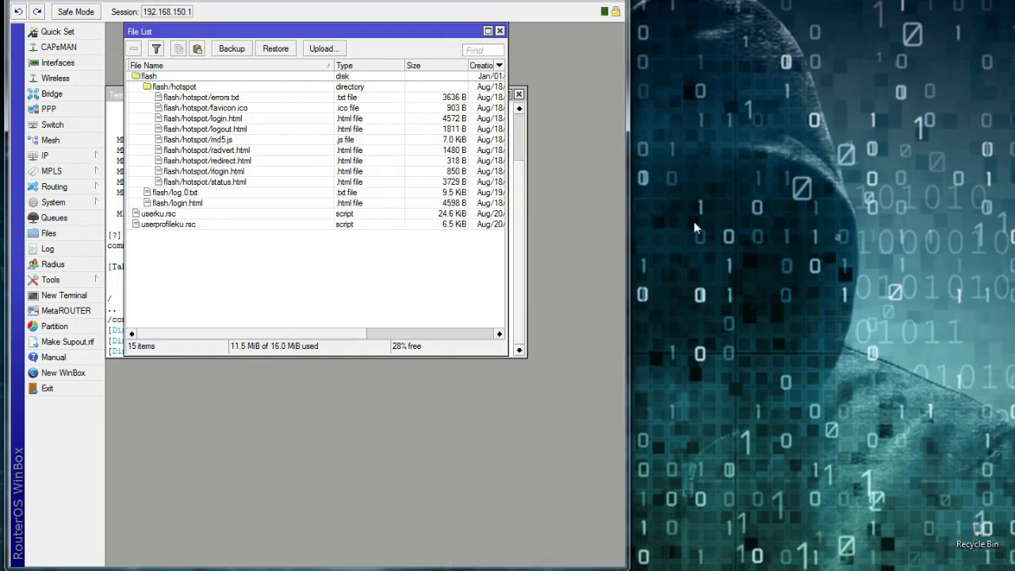
Step: Create a new folder on the desktop
{"action": "right_click", "coordinate": [730, 161]}
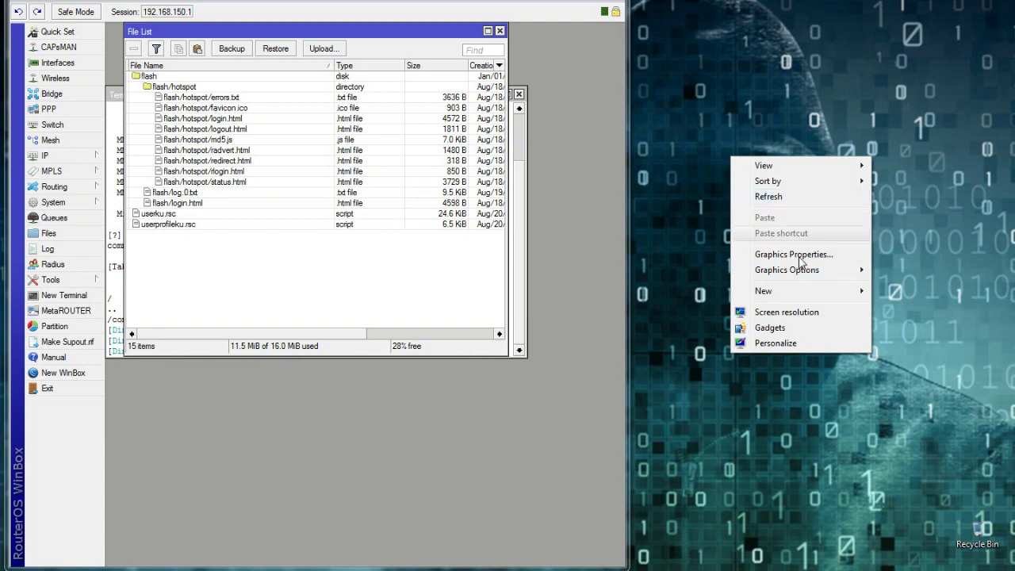
{"action": "mouse_move", "coordinate": [799, 291]}
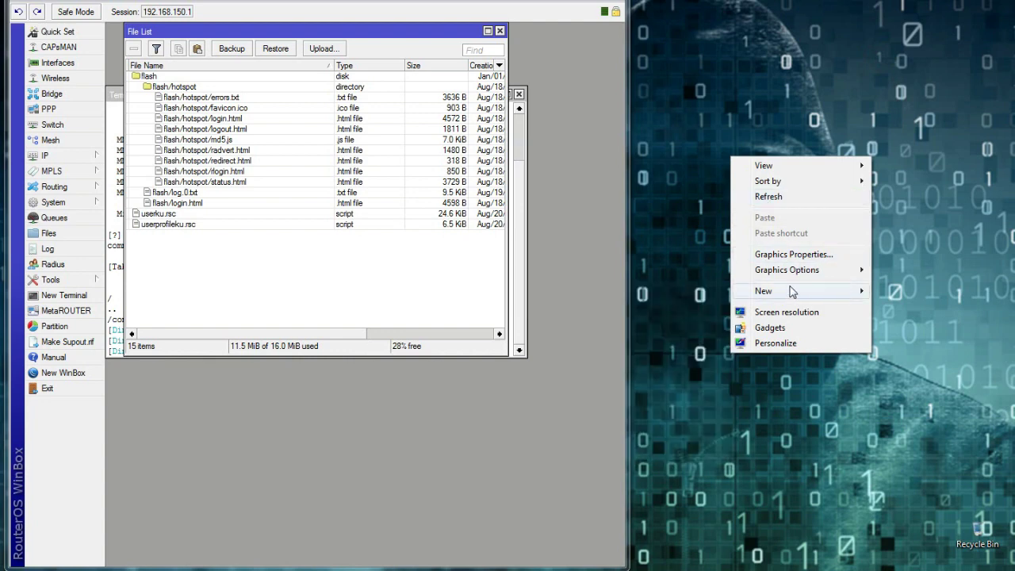
{"action": "left_click", "coordinate": [698, 291]}
{"action": "left_click_drag", "start_coordinate": [713, 180], "coordinate": [766, 184]}
Step: Rename the folder to USER DAN USERPROFILEKU and open it in Explorer
{"action": "right_click", "coordinate": [766, 192]}
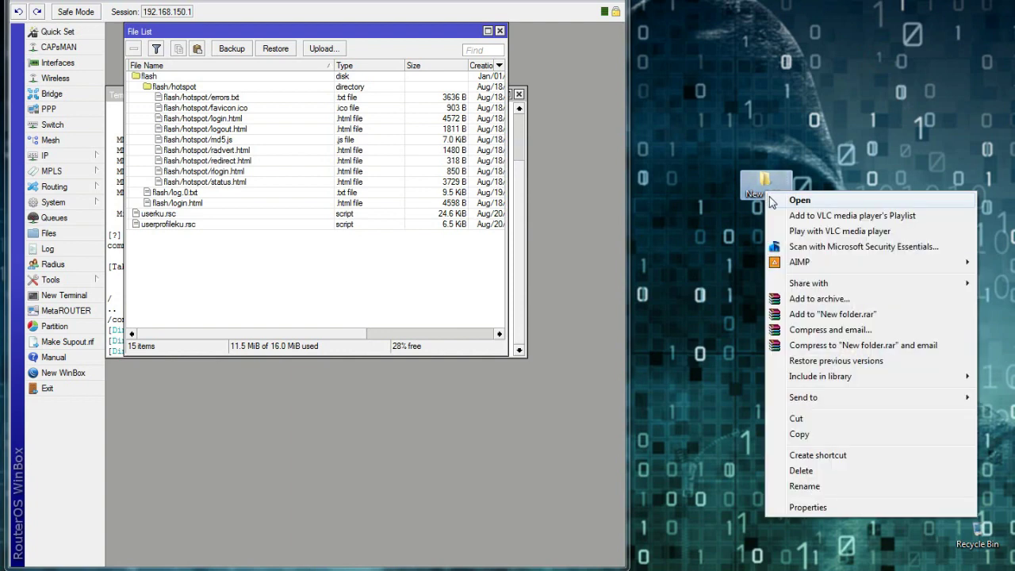
{"action": "left_click", "coordinate": [818, 486]}
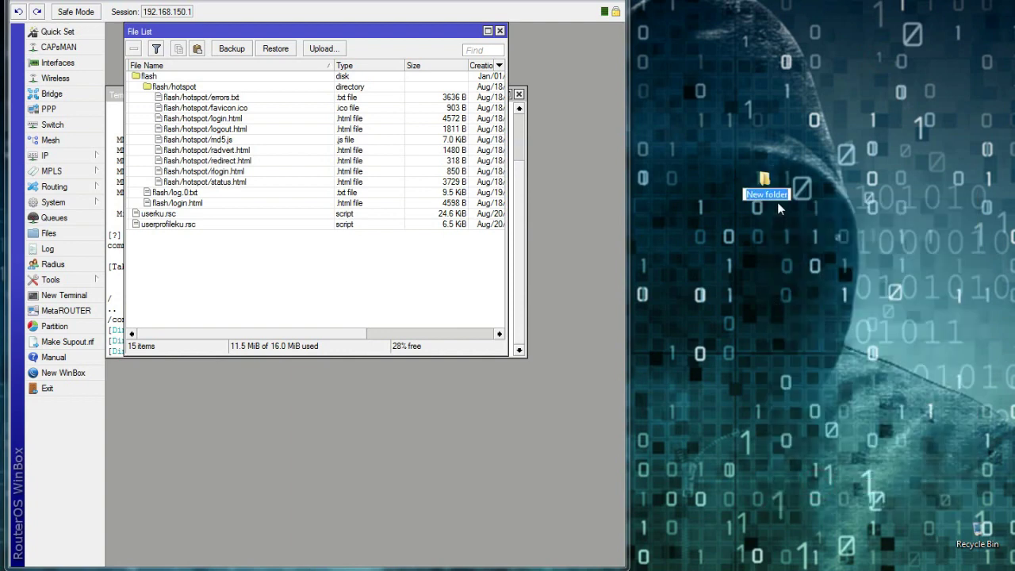
{"action": "type", "text": "R"}
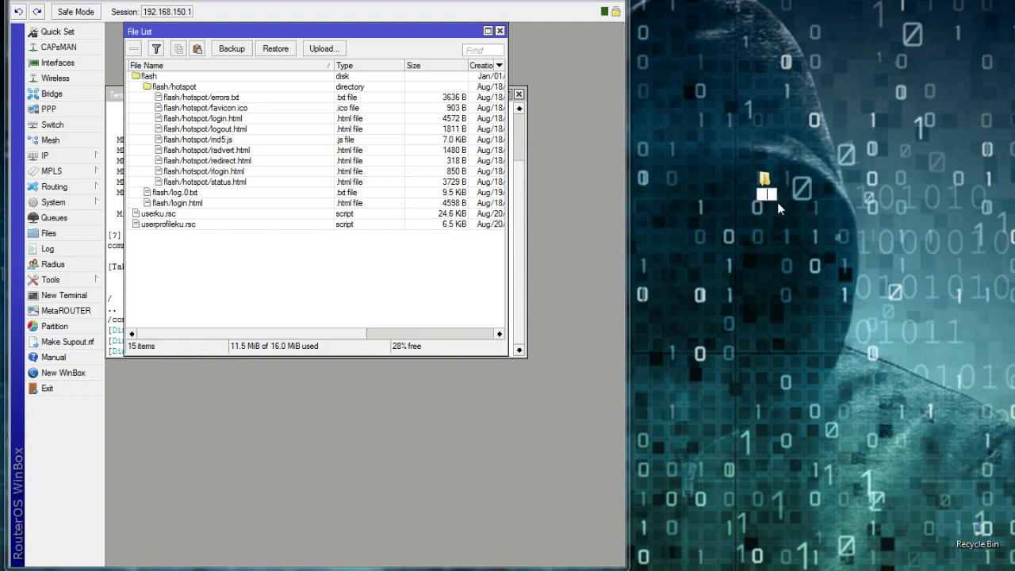
{"action": "type", "text": "UE"}
{"action": "key", "text": "BackSpace"}
{"action": "type", "text": "SER DAN USER"}
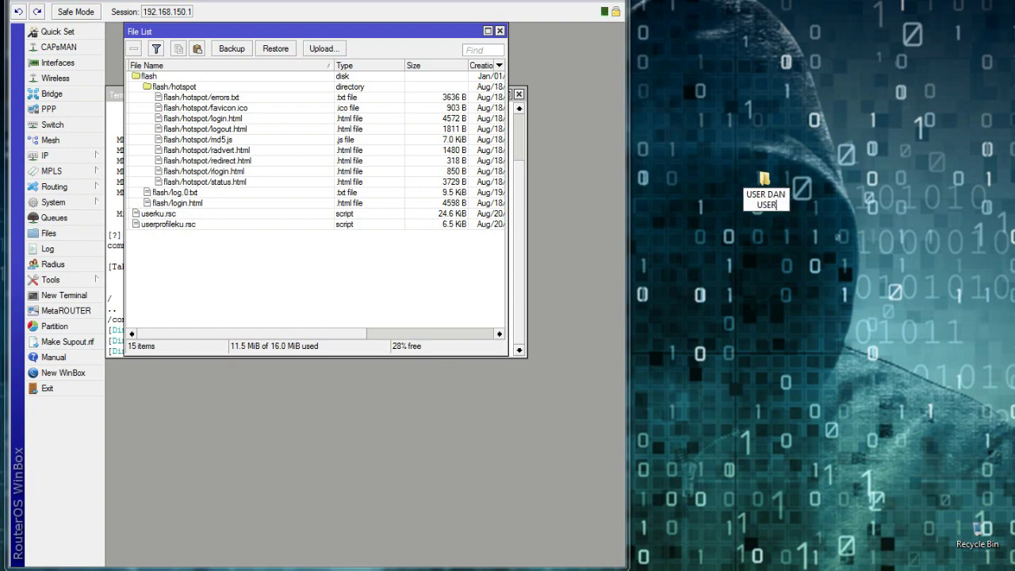
{"action": "type", "text": "PROFILEKU"}
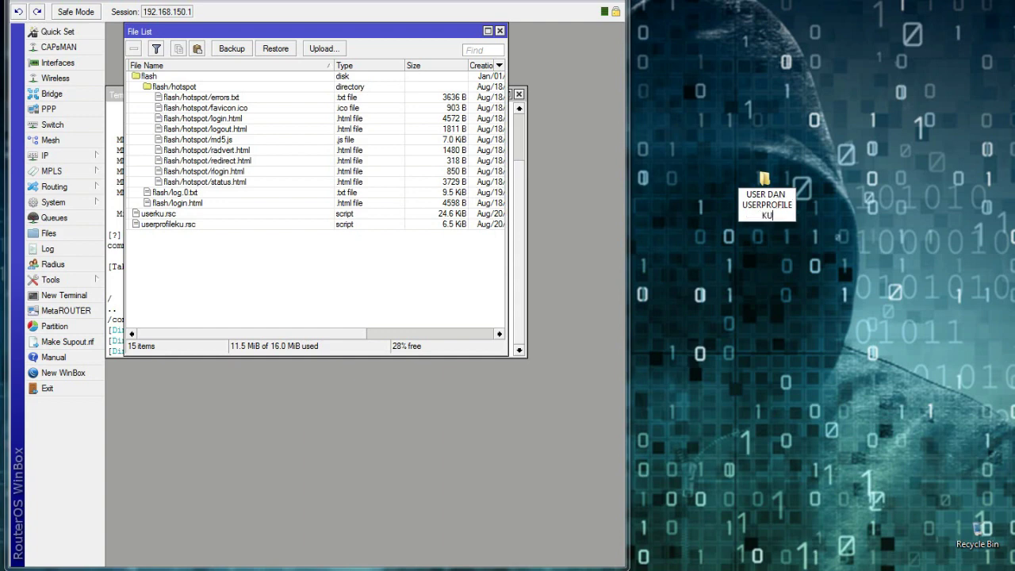
{"action": "key", "text": "Return"}
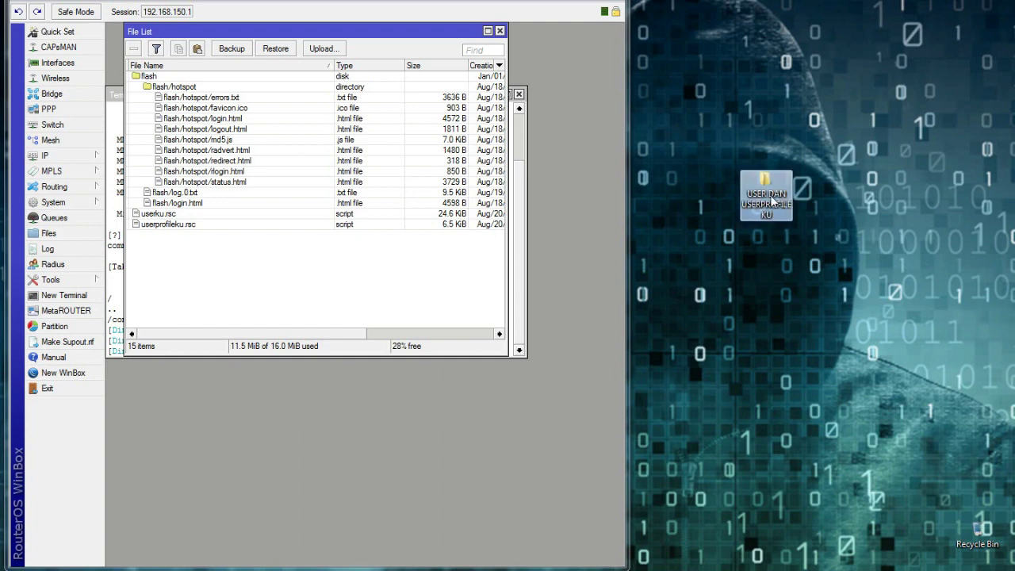
{"action": "double_click", "coordinate": [767, 196]}
{"action": "left_click_drag", "start_coordinate": [482, 18], "coordinate": [789, 66]}
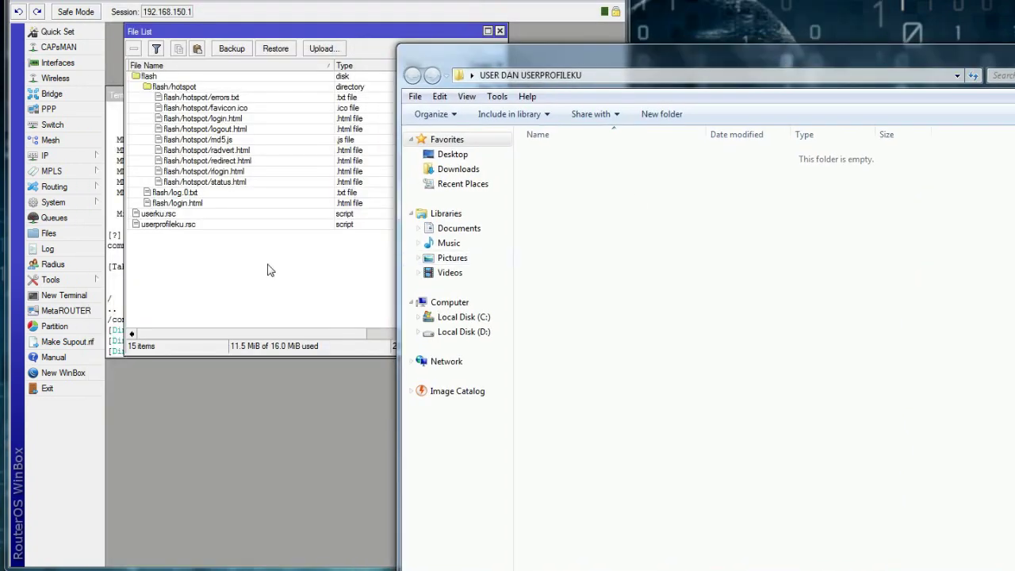
Step: Drag userku.rsc and userprofileku.rsc from the router's File List into the folder, then close File List
{"action": "left_click", "coordinate": [233, 267]}
{"action": "left_click", "coordinate": [168, 216]}
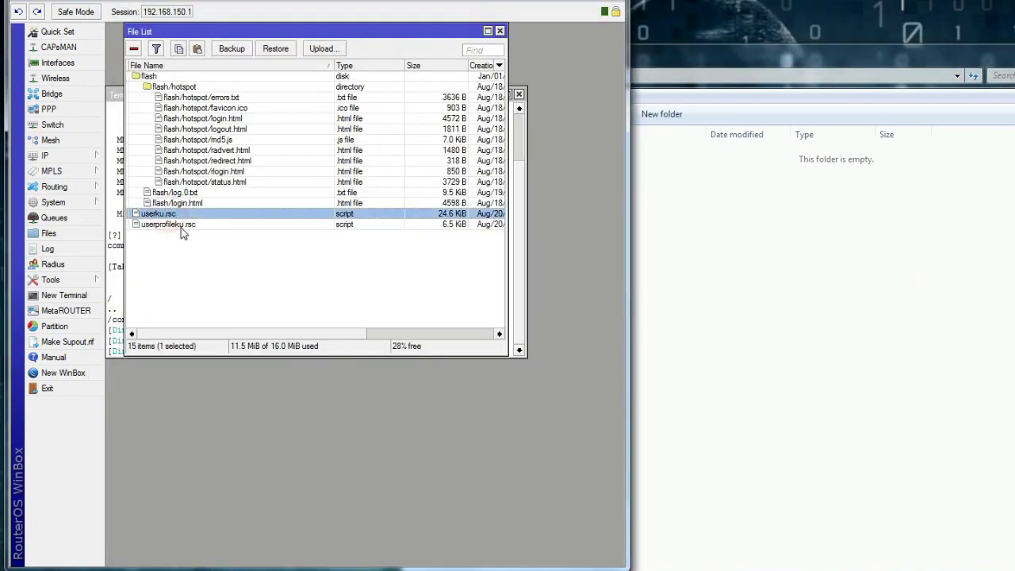
{"action": "left_click", "coordinate": [181, 226], "text": "shift"}
{"action": "left_click_drag", "start_coordinate": [181, 226], "coordinate": [824, 211]}
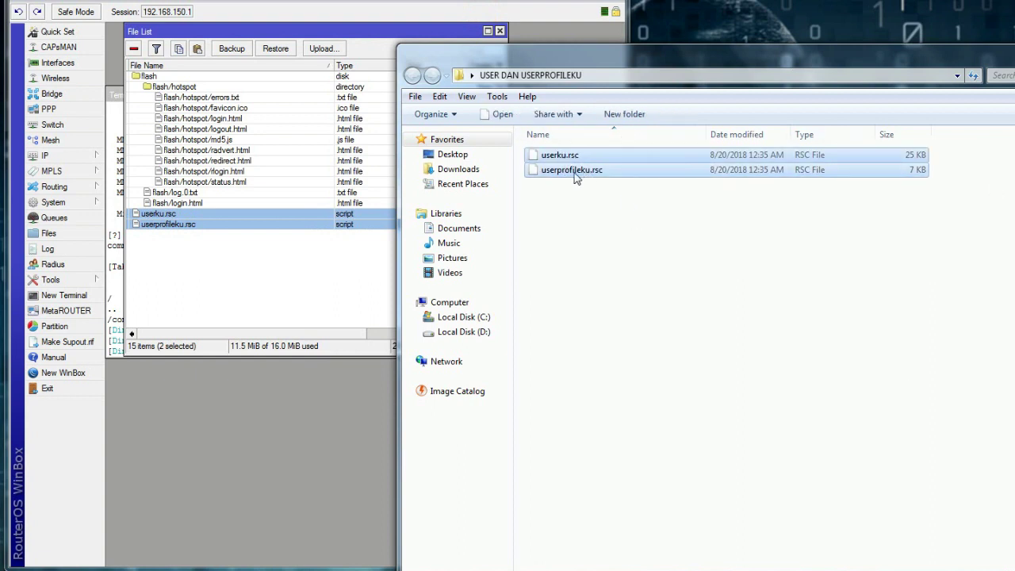
{"action": "left_click", "coordinate": [219, 273]}
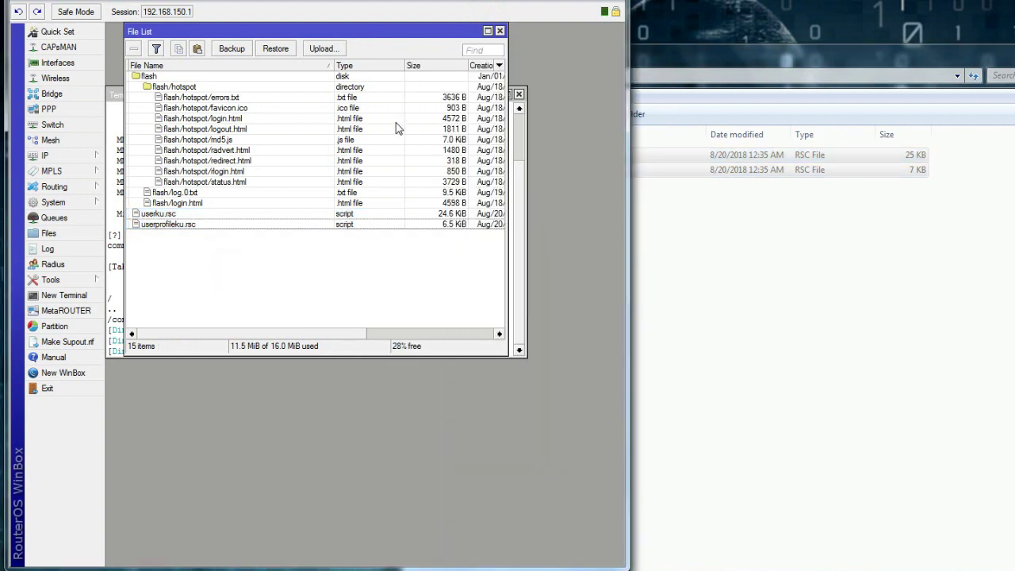
{"action": "right_click", "coordinate": [398, 120]}
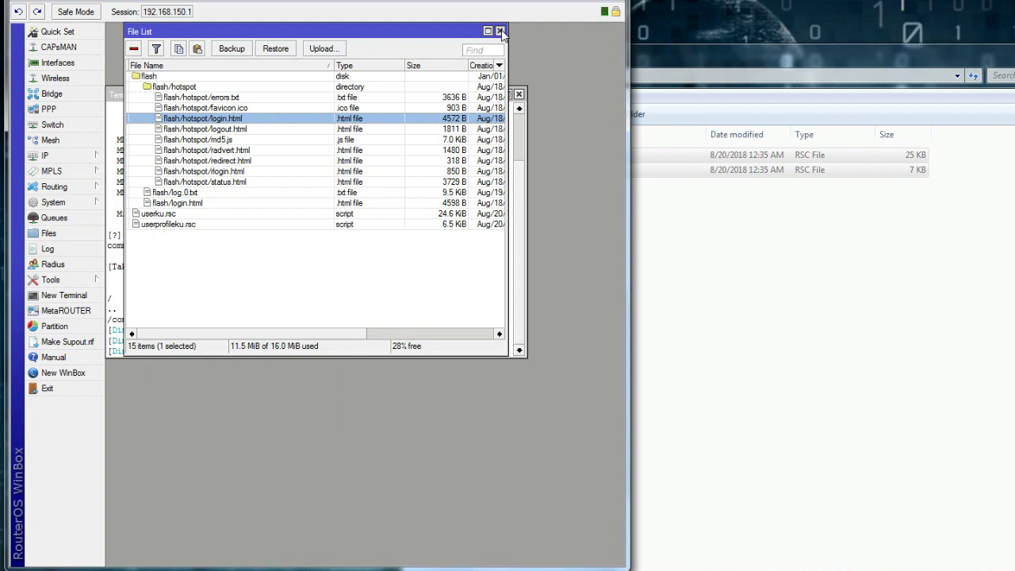
{"action": "left_click", "coordinate": [499, 31]}
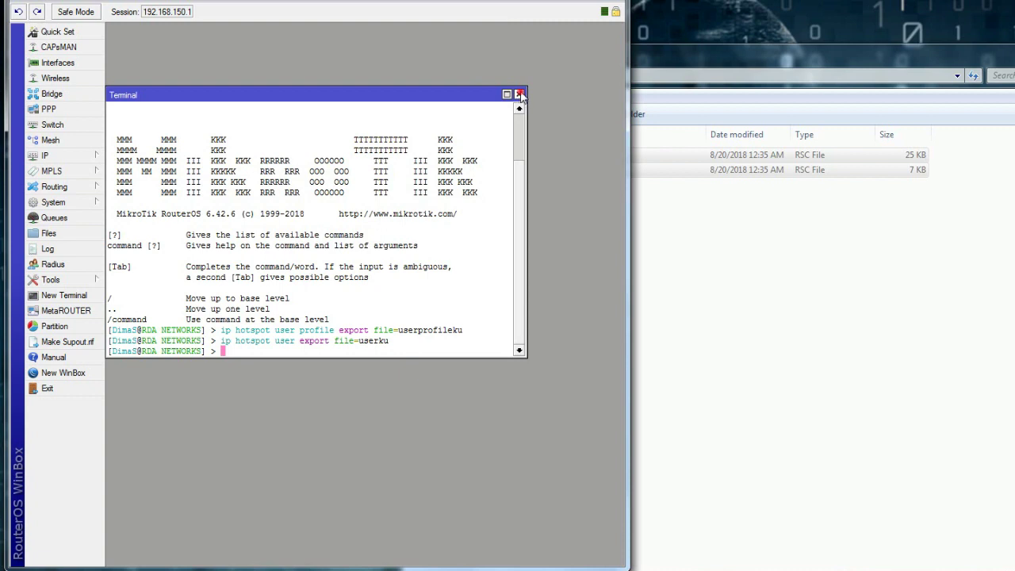
Step: Close the terminal and exit the WinBox session to the first router
{"action": "left_click", "coordinate": [519, 94]}
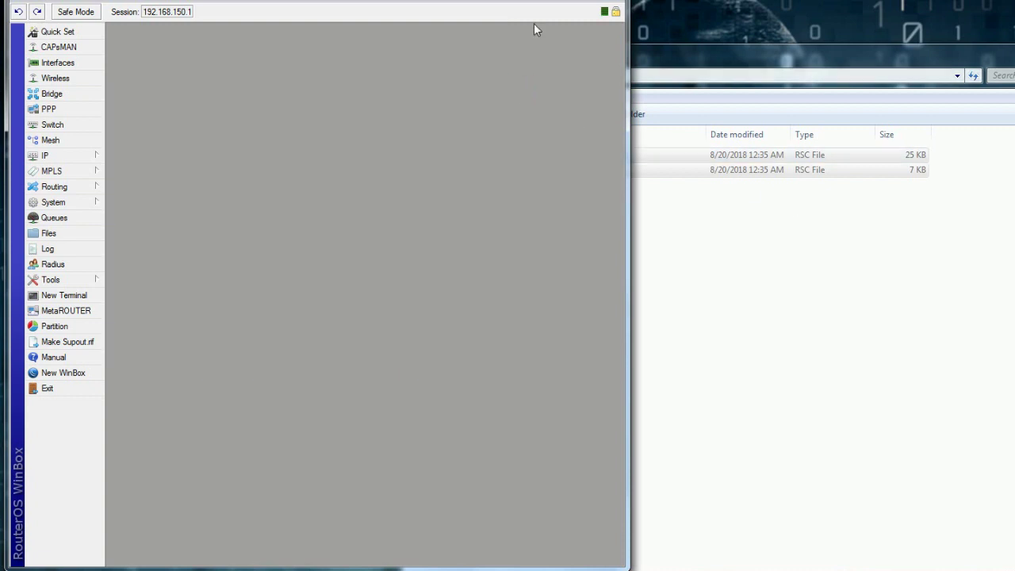
{"action": "left_click", "coordinate": [808, 221]}
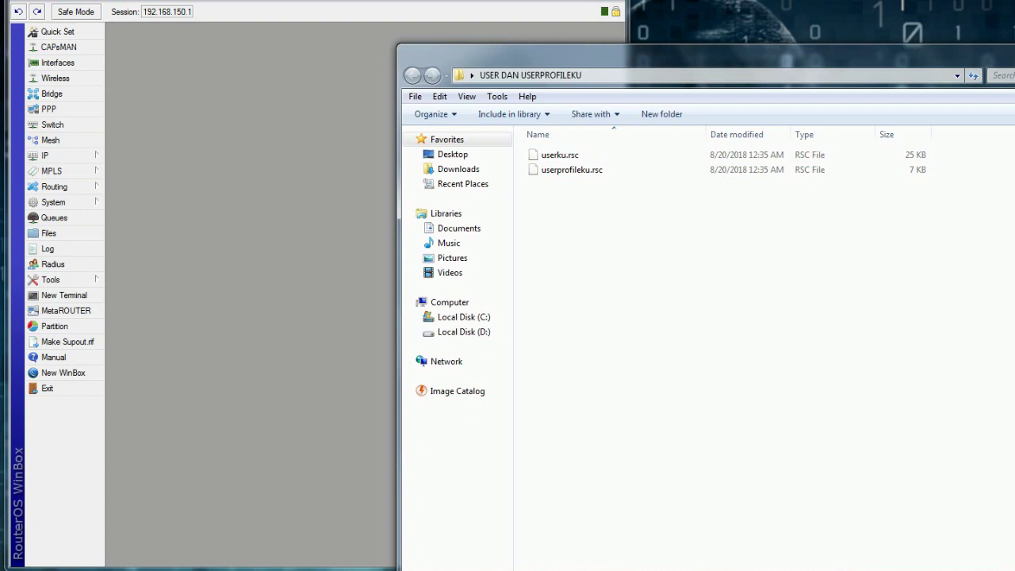
{"action": "left_click", "coordinate": [47, 387]}
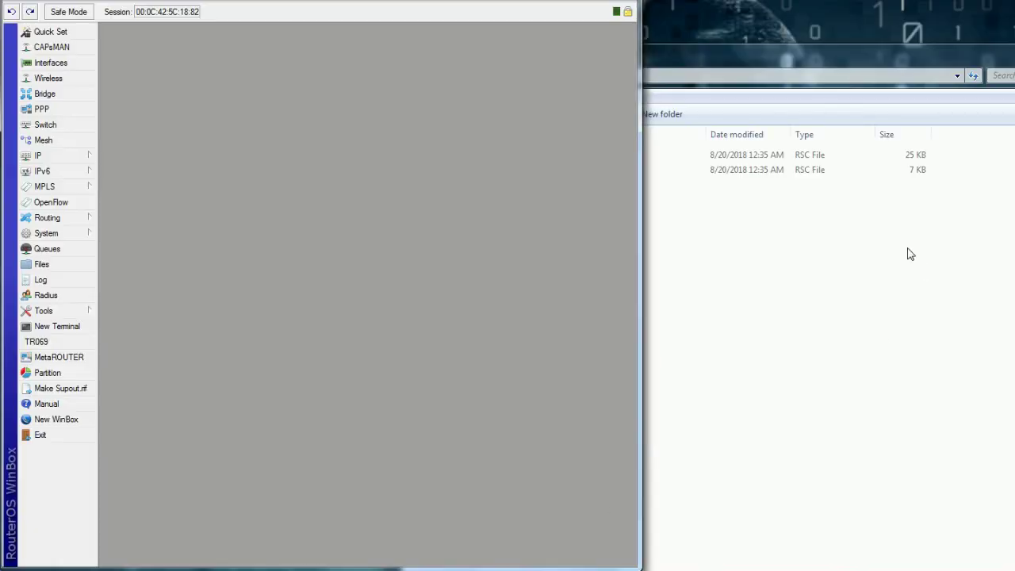
Step: Check the second router's resources (RB450G, RouterOS 6.42.6) and open its File List
{"action": "left_click", "coordinate": [906, 254]}
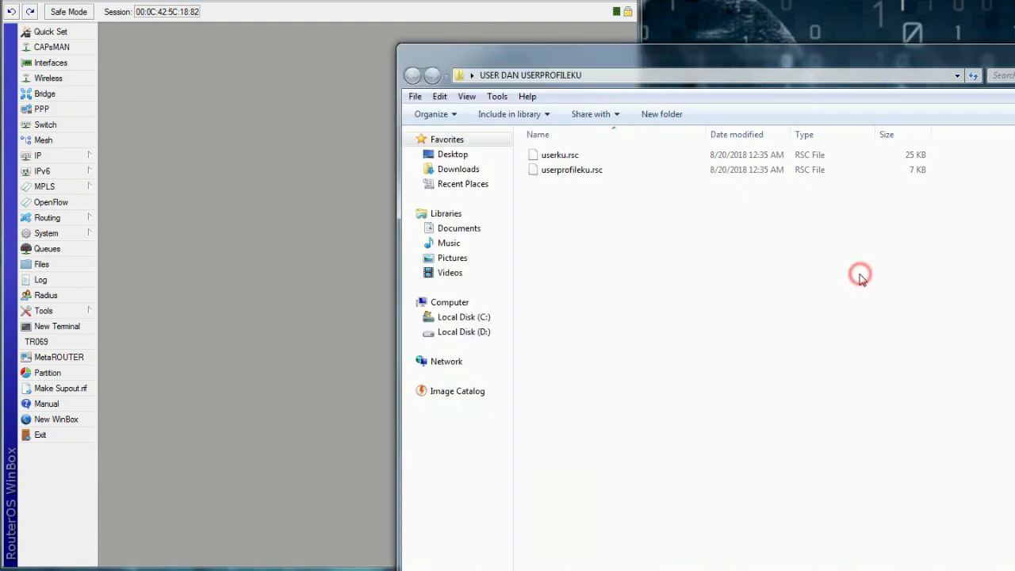
{"action": "left_click", "coordinate": [224, 235]}
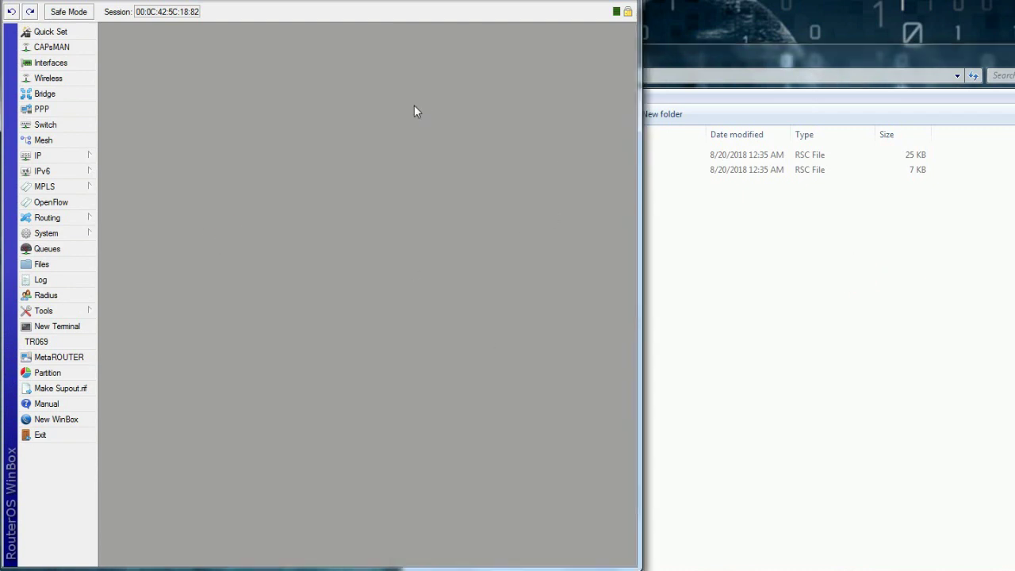
{"action": "left_click", "coordinate": [793, 270]}
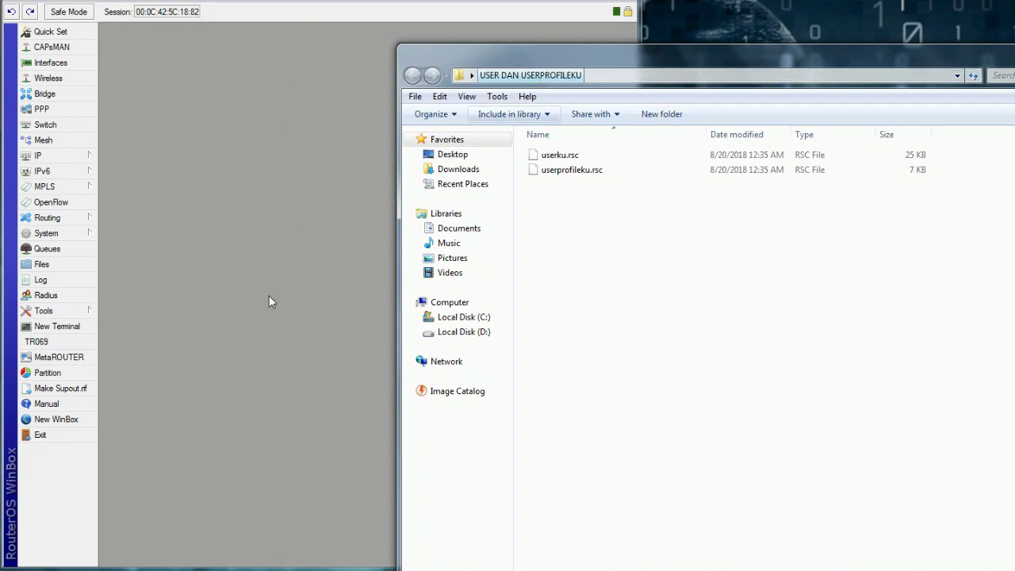
{"action": "left_click", "coordinate": [227, 267]}
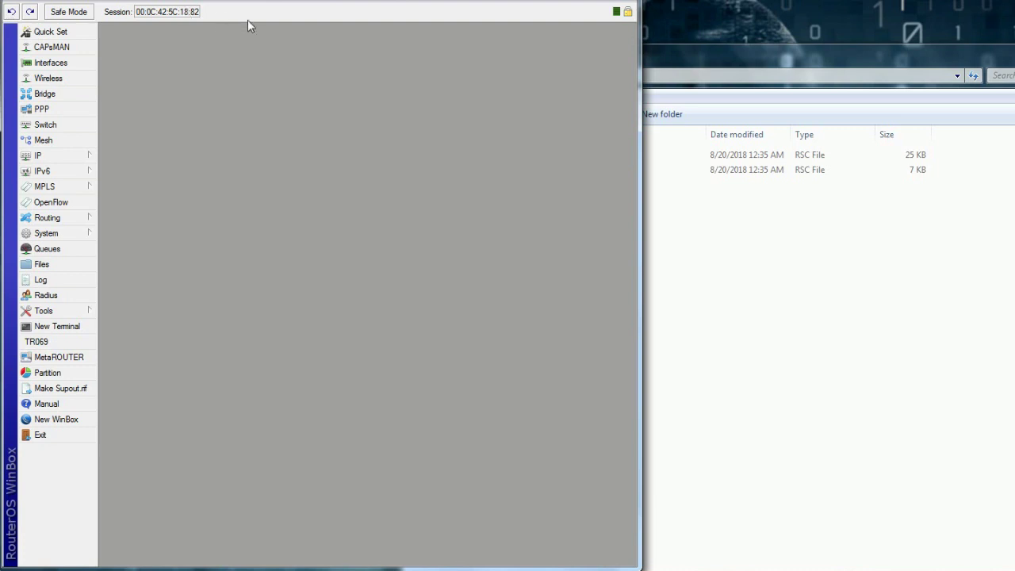
{"action": "left_click", "coordinate": [69, 233]}
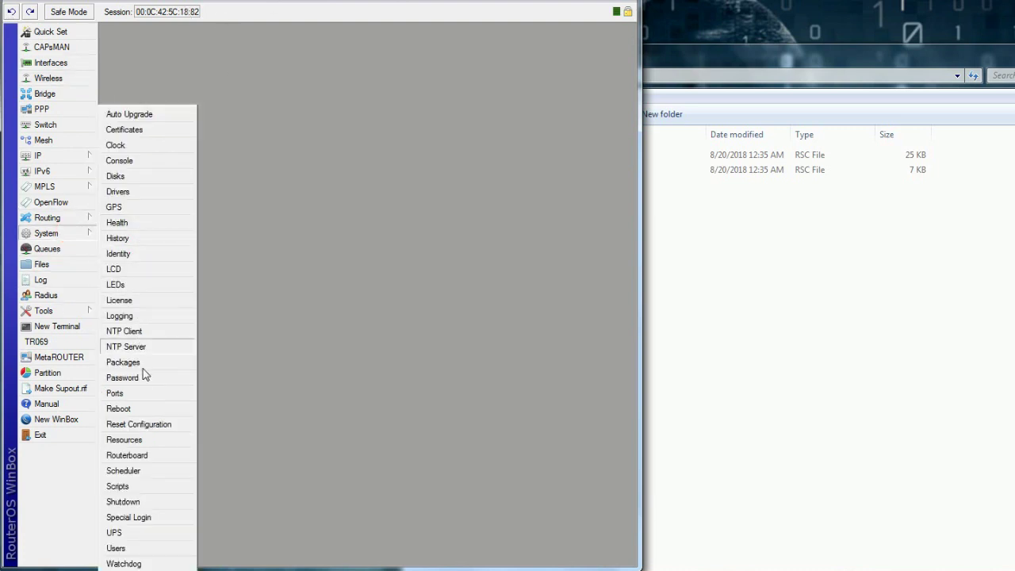
{"action": "left_click", "coordinate": [135, 440]}
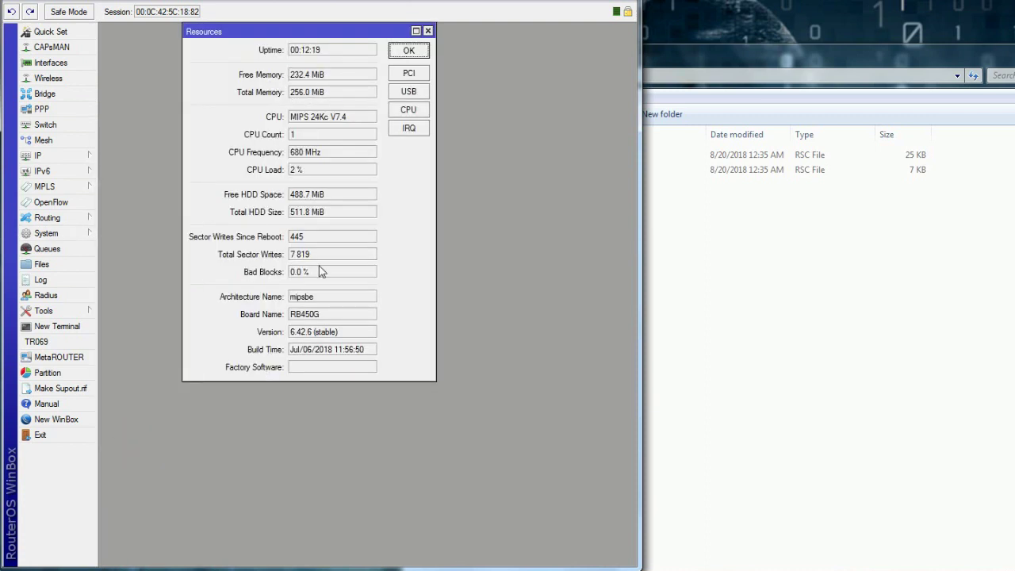
{"action": "double_click", "coordinate": [322, 315]}
{"action": "left_click", "coordinate": [408, 50]}
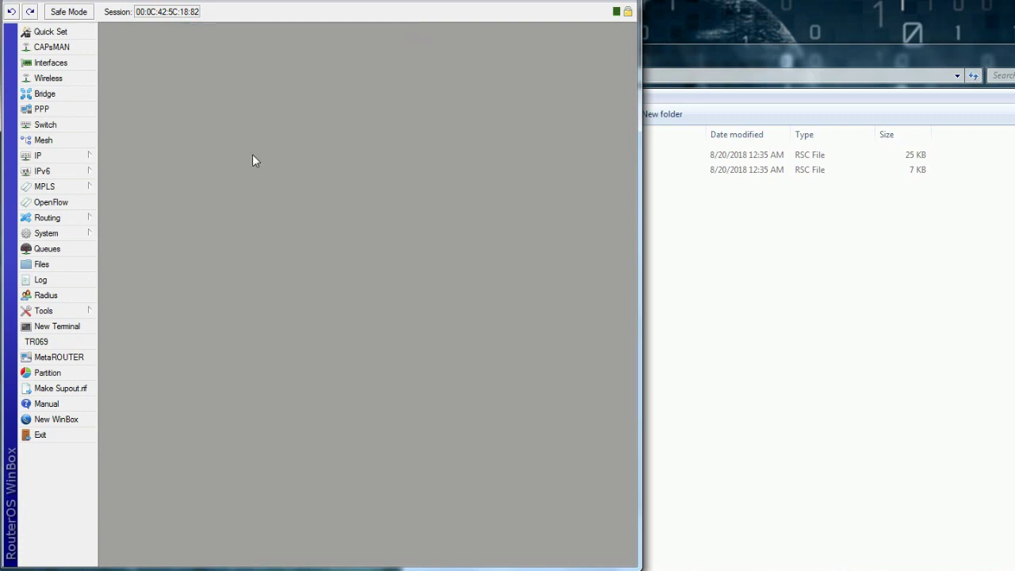
{"action": "left_click", "coordinate": [81, 265]}
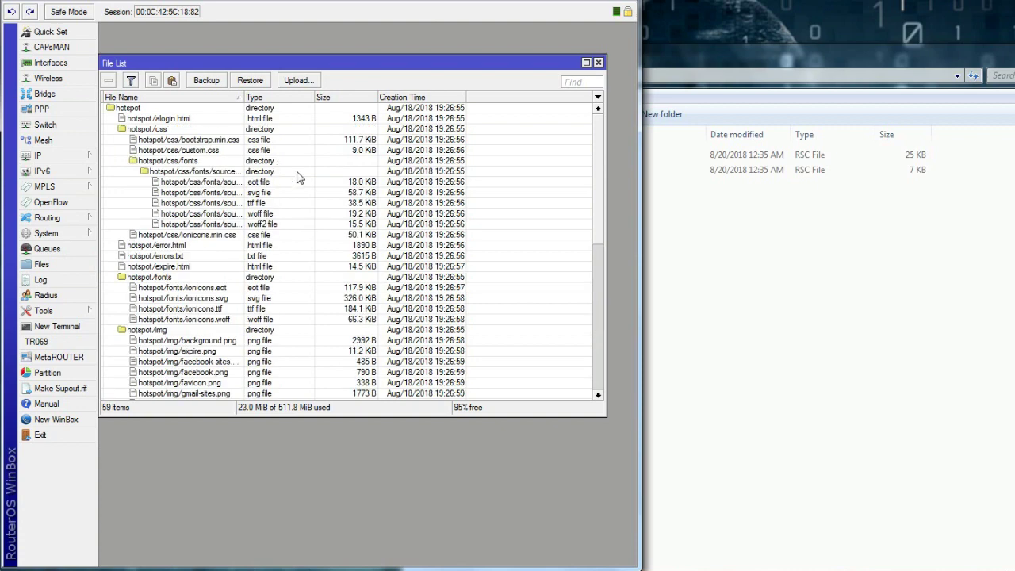
Step: Open userku.rsc from the script folder with Edit with Notepad++
{"action": "left_click_drag", "start_coordinate": [603, 181], "coordinate": [609, 384]}
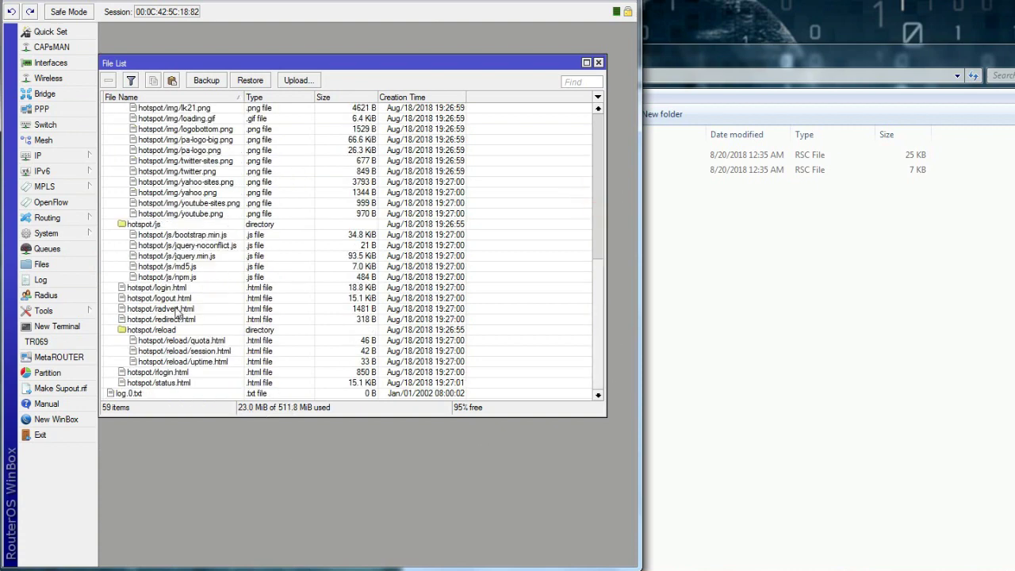
{"action": "right_click", "coordinate": [755, 215]}
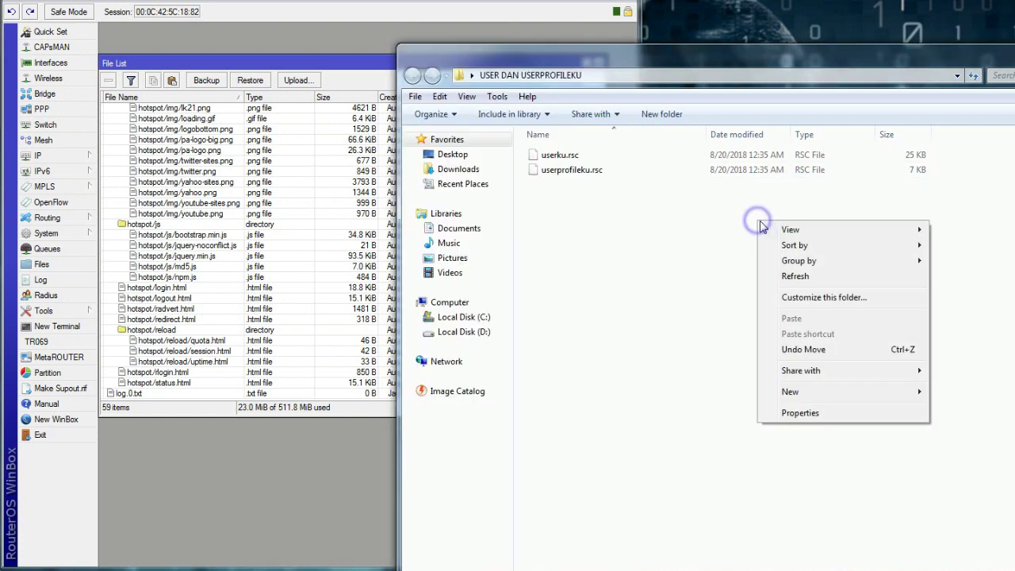
{"action": "left_click", "coordinate": [668, 242]}
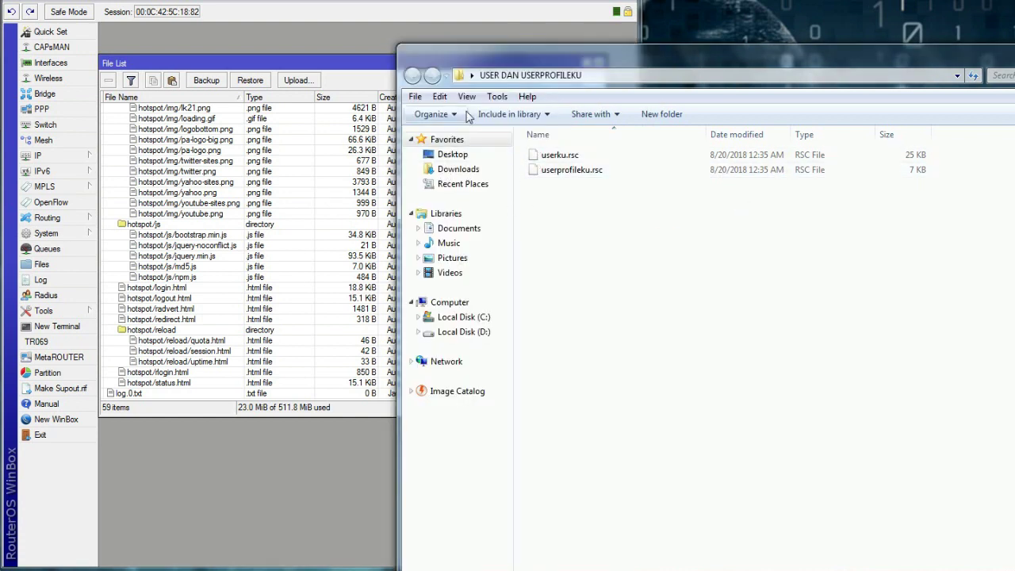
{"action": "left_click_drag", "start_coordinate": [541, 47], "coordinate": [550, 20]}
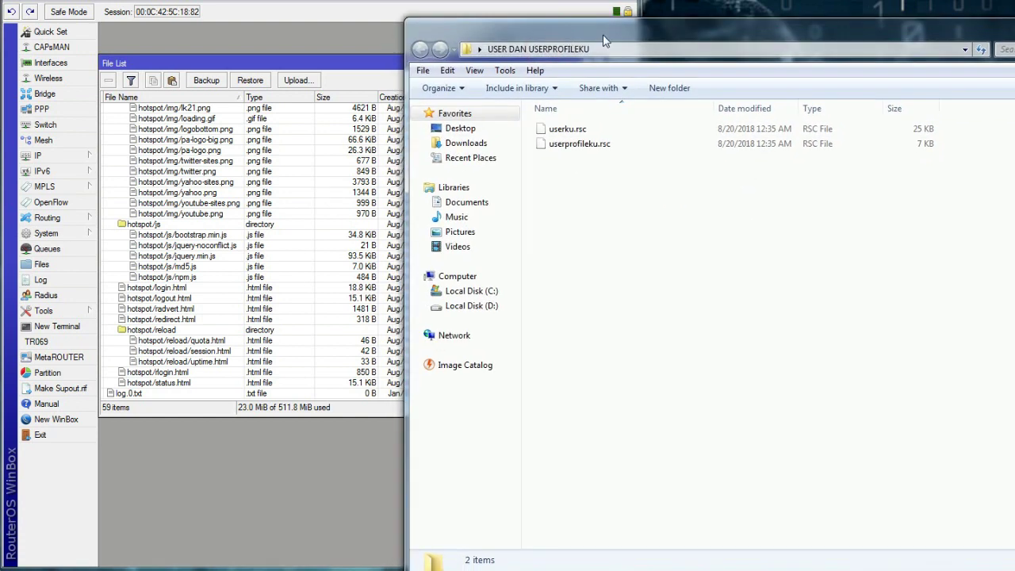
{"action": "right_click", "coordinate": [566, 129]}
{"action": "left_click", "coordinate": [634, 150]}
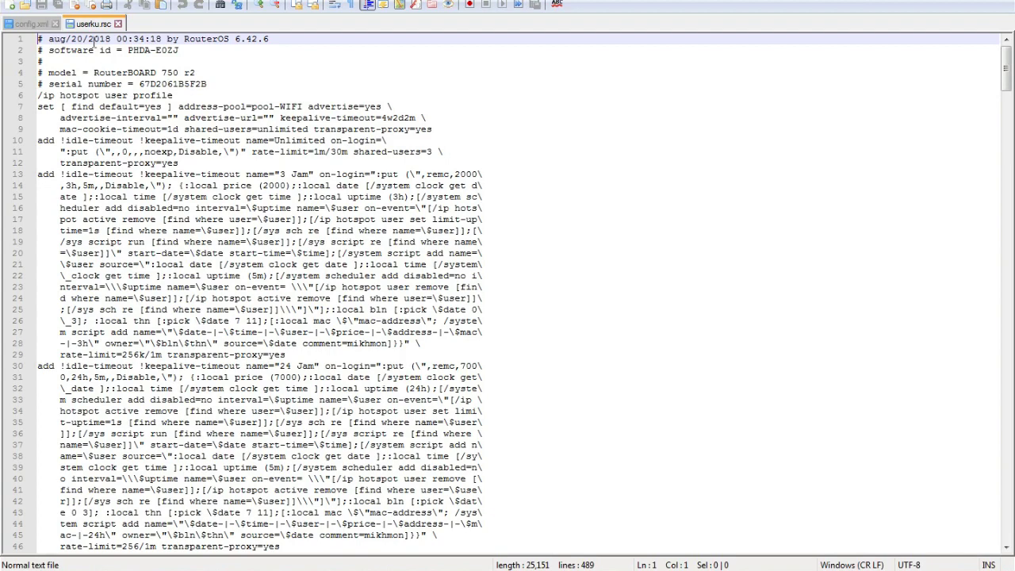
Step: Delete lines 1–91 of userku.rsc so the script begins at /ip hotspot user
{"action": "left_click", "coordinate": [56, 23]}
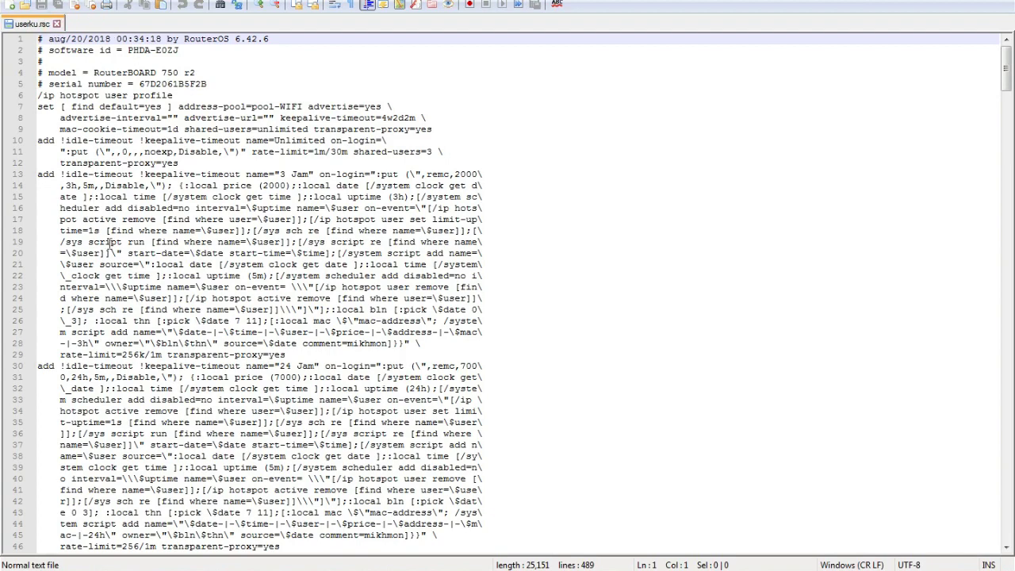
{"action": "scroll", "coordinate": [119, 253], "scroll_direction": "down", "scroll_amount": 4}
{"action": "scroll", "coordinate": [200, 501], "scroll_direction": "down", "scroll_amount": 10}
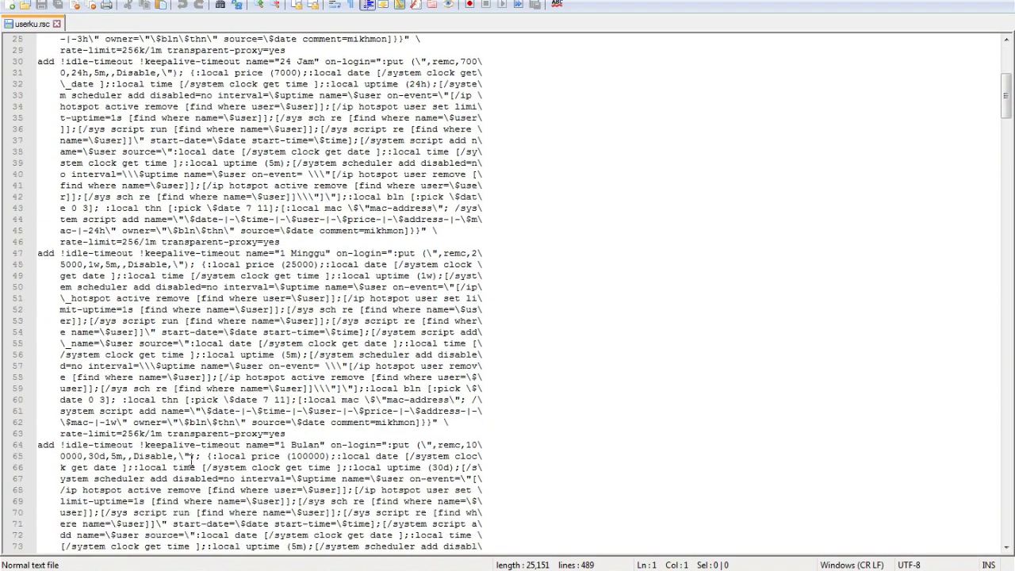
{"action": "scroll", "coordinate": [191, 462], "scroll_direction": "down", "scroll_amount": 7}
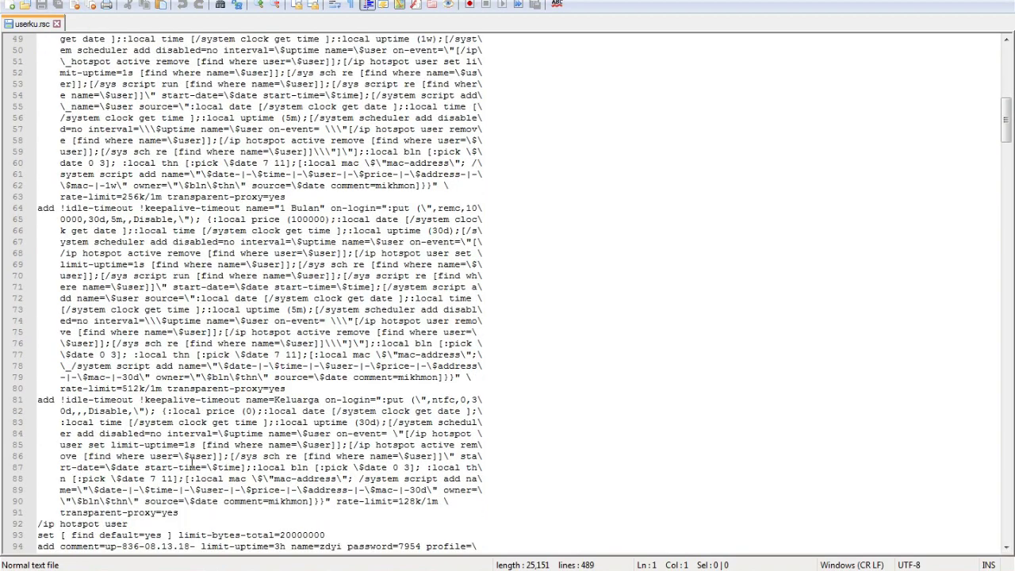
{"action": "scroll", "coordinate": [191, 462], "scroll_direction": "up", "scroll_amount": 1}
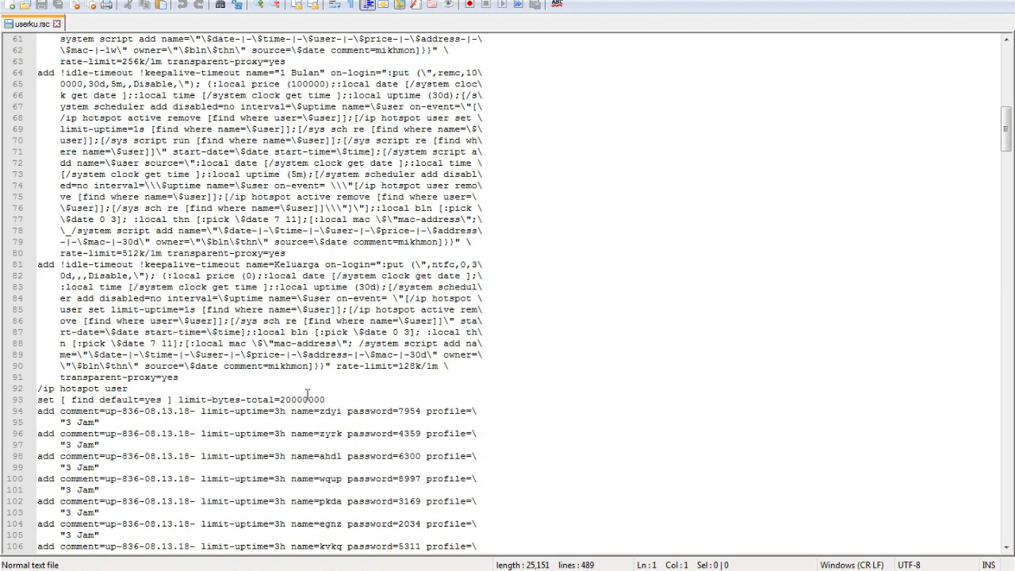
{"action": "left_click", "coordinate": [131, 388]}
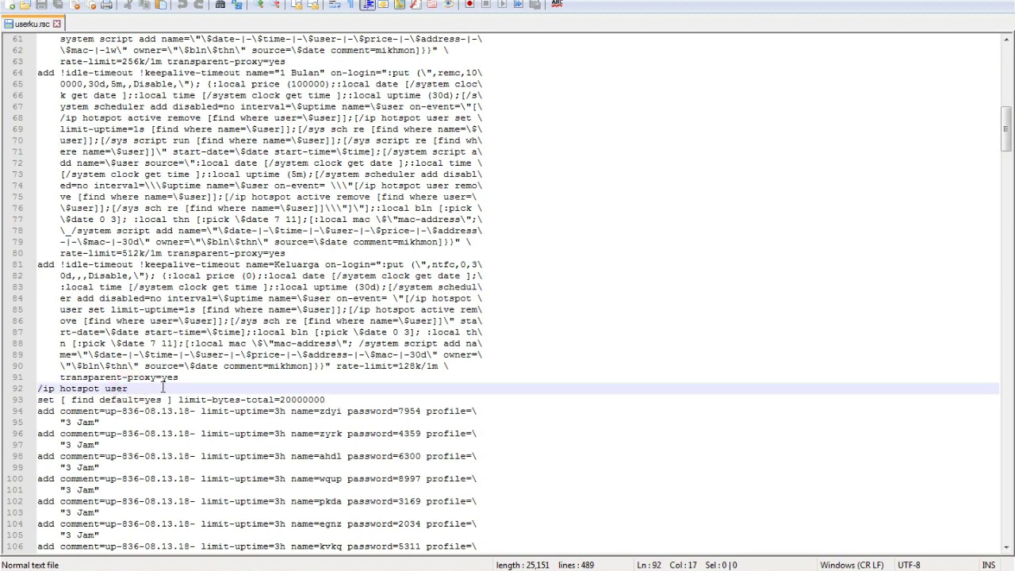
{"action": "left_click", "coordinate": [182, 377]}
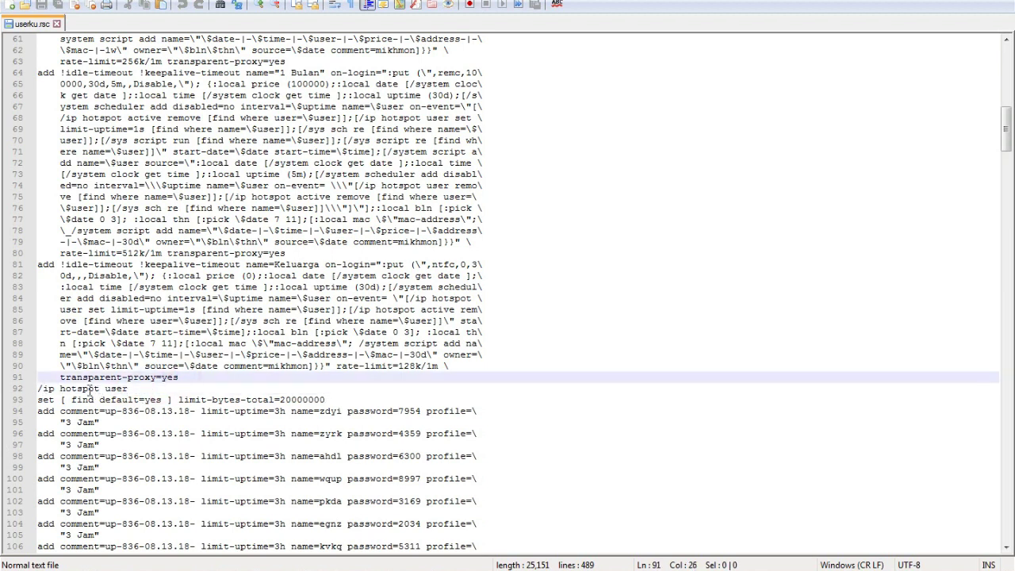
{"action": "left_click_drag", "start_coordinate": [184, 377], "coordinate": [38, 33]}
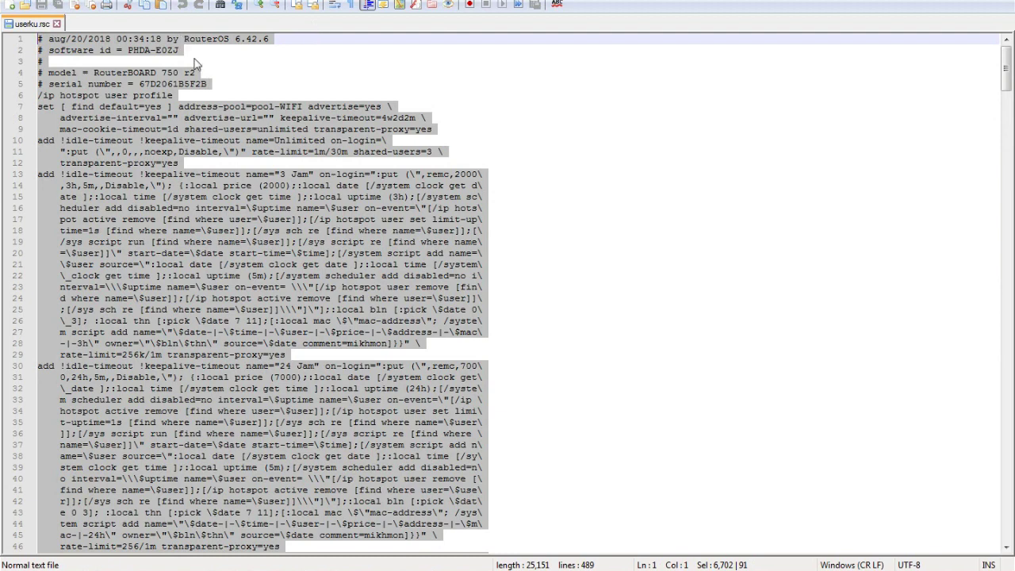
{"action": "key", "text": "Delete"}
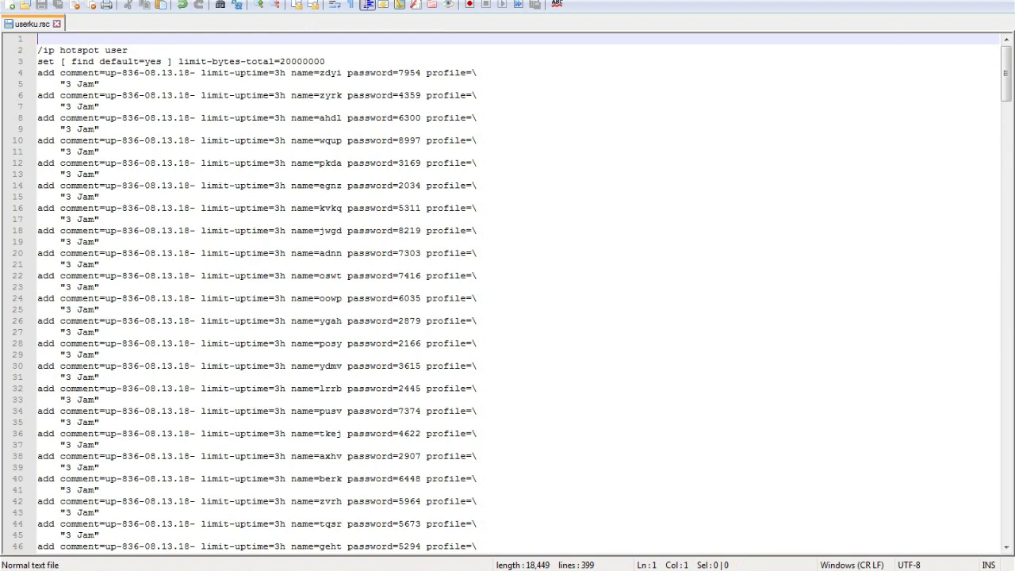
{"action": "key", "text": "alt+Tab"}
{"action": "left_click", "coordinate": [550, 144]}
Step: Open userprofileku.rsc in Notepad++ and delete its five-line header comment
{"action": "right_click", "coordinate": [567, 144]}
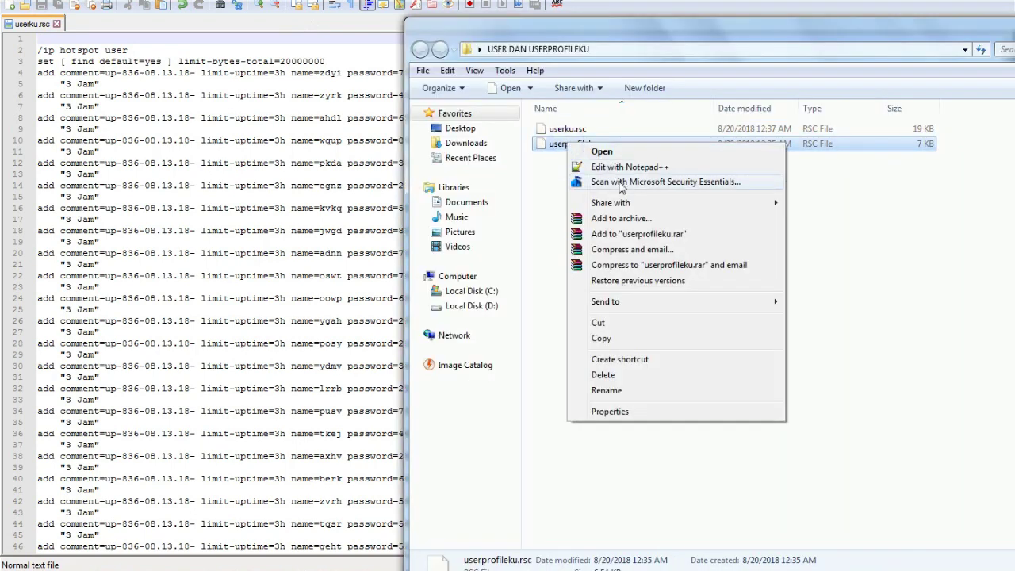
{"action": "left_click", "coordinate": [617, 166]}
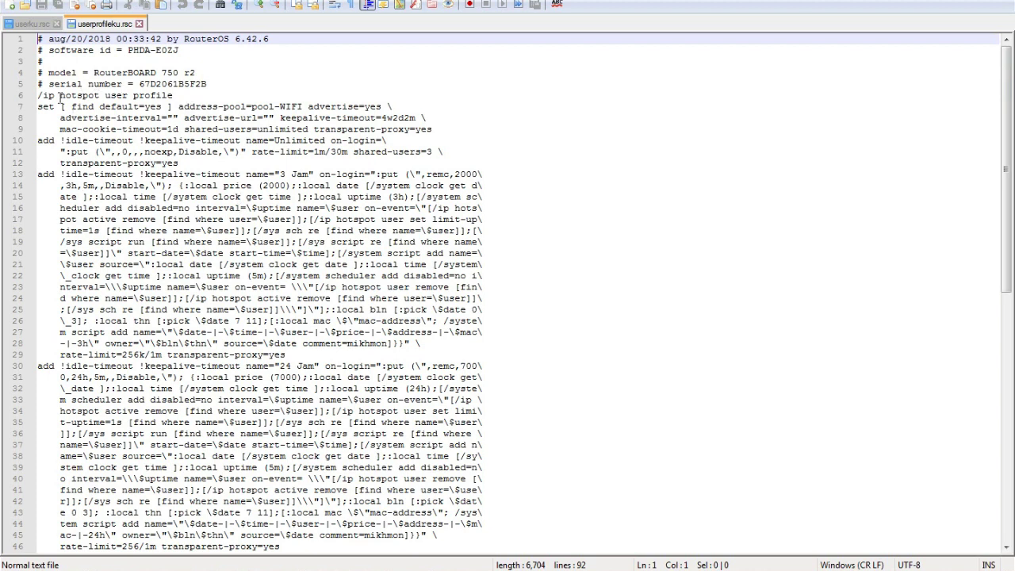
{"action": "left_click_drag", "start_coordinate": [218, 81], "coordinate": [18, 36]}
{"action": "key", "text": "Delete"}
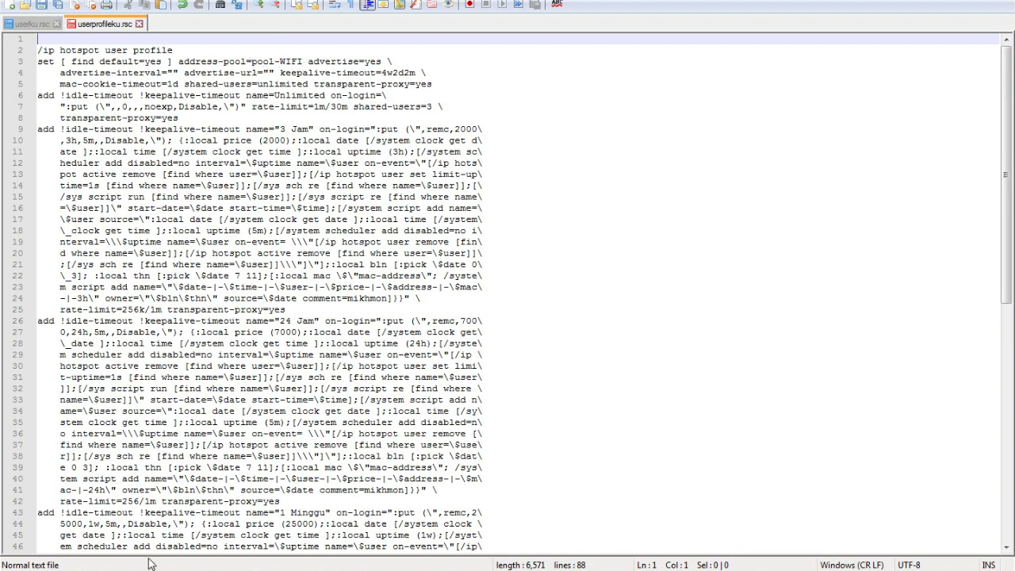
Step: In IP > Hotspot, review the ProfileWIFI server profile and hotspotWIFI server settings without changes
{"action": "left_click", "coordinate": [64, 500]}
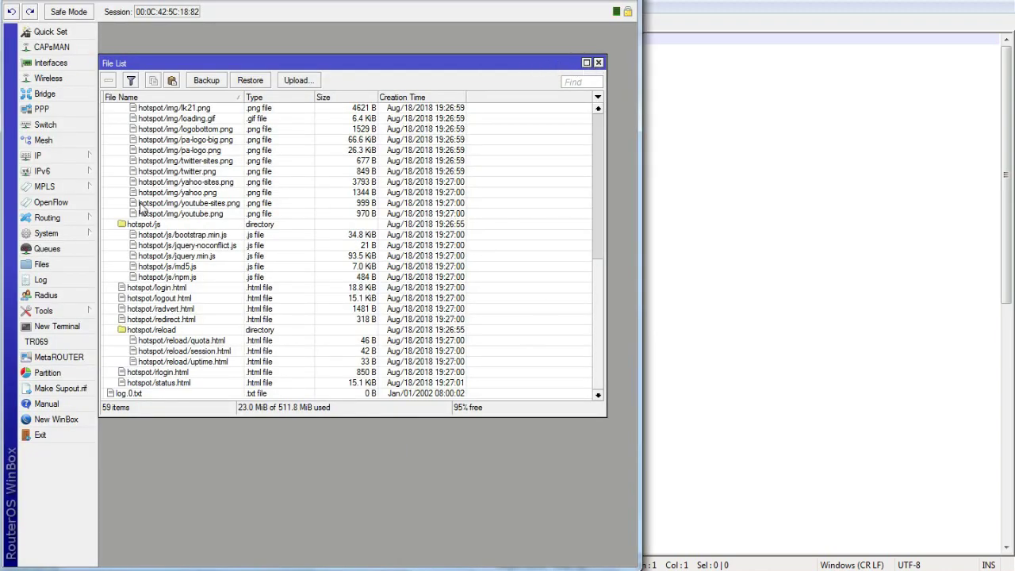
{"action": "left_click", "coordinate": [61, 155]}
{"action": "left_click", "coordinate": [149, 295]}
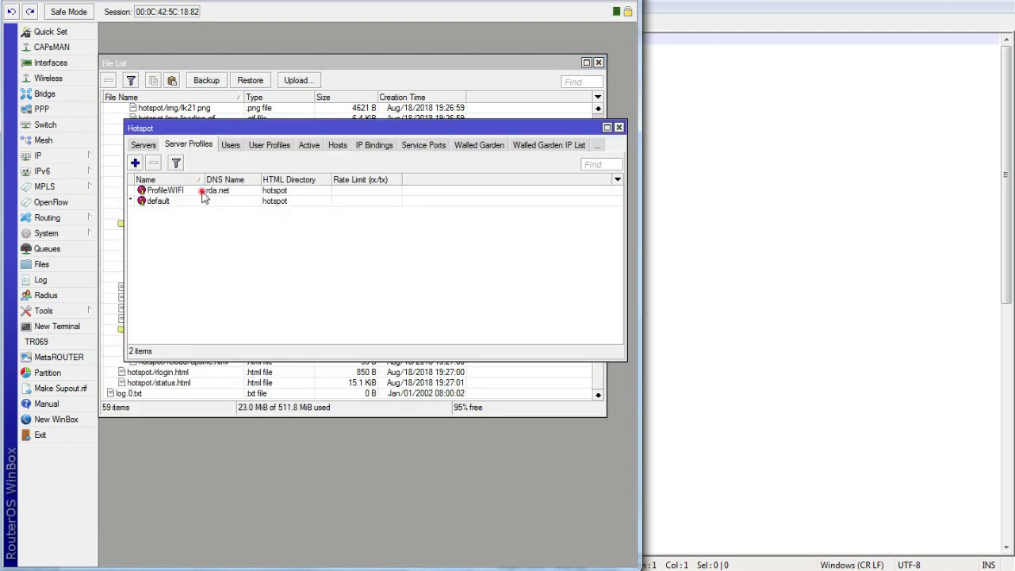
{"action": "double_click", "coordinate": [202, 193]}
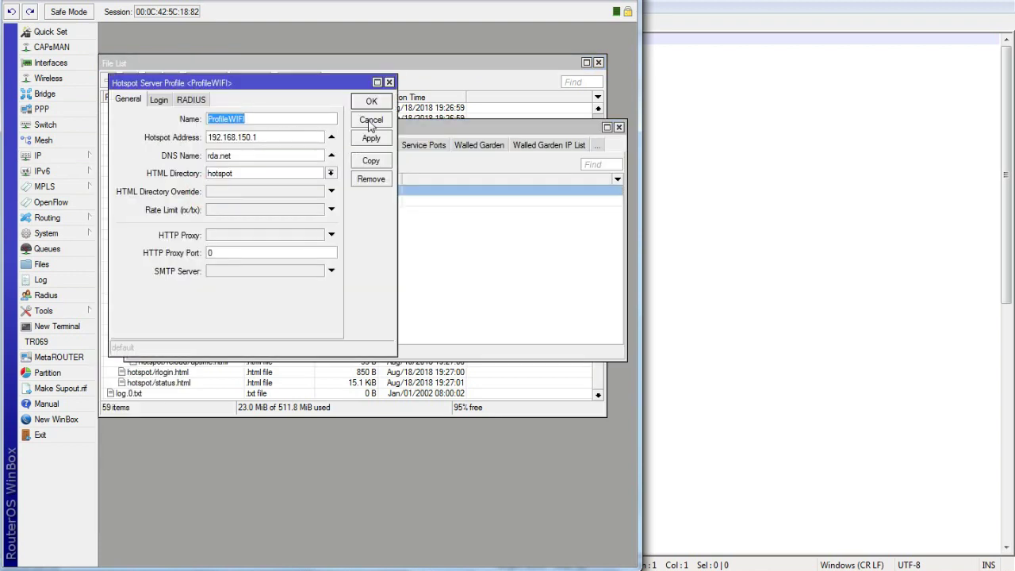
{"action": "left_click", "coordinate": [370, 120]}
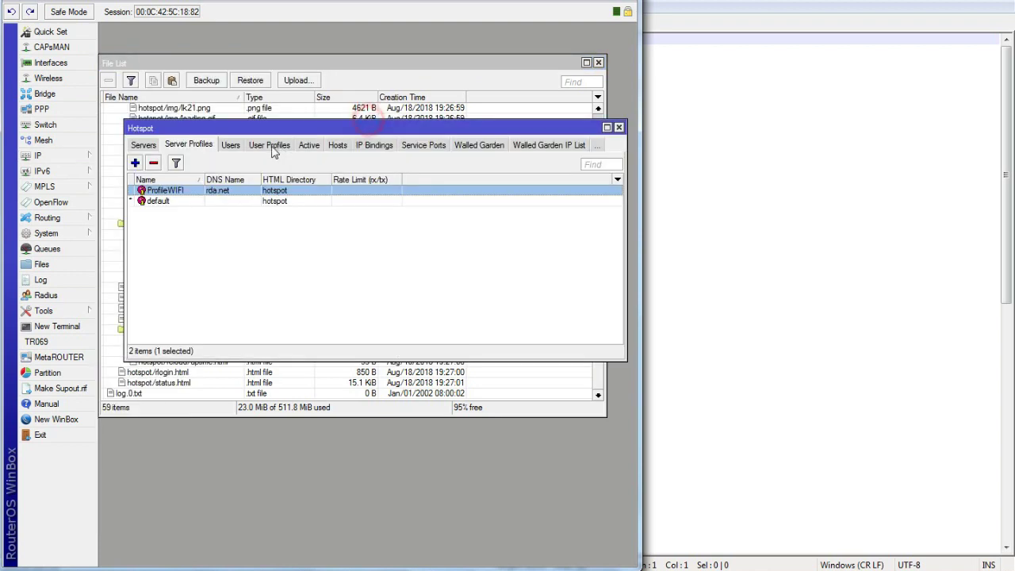
{"action": "left_click", "coordinate": [143, 146]}
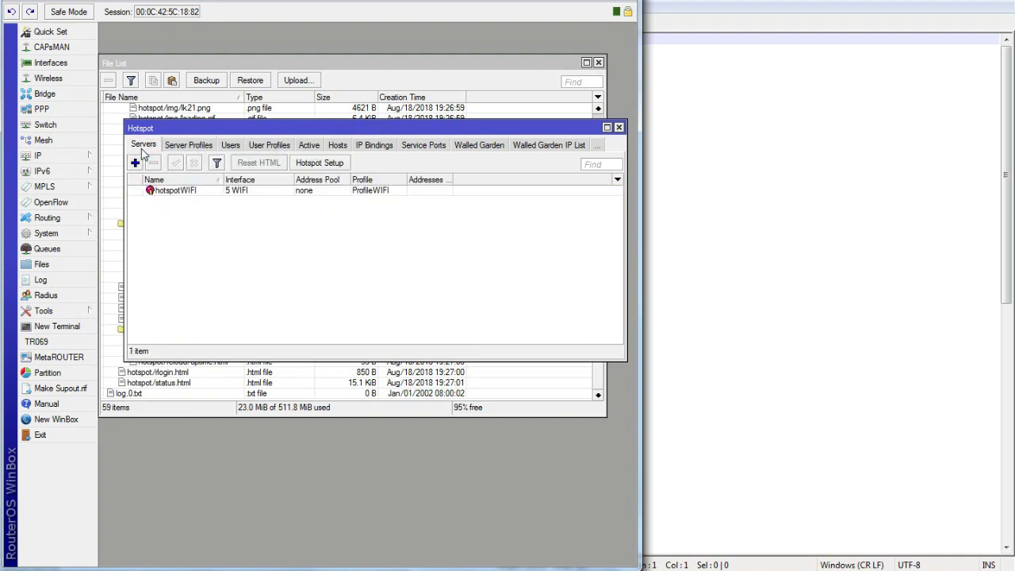
{"action": "double_click", "coordinate": [181, 191]}
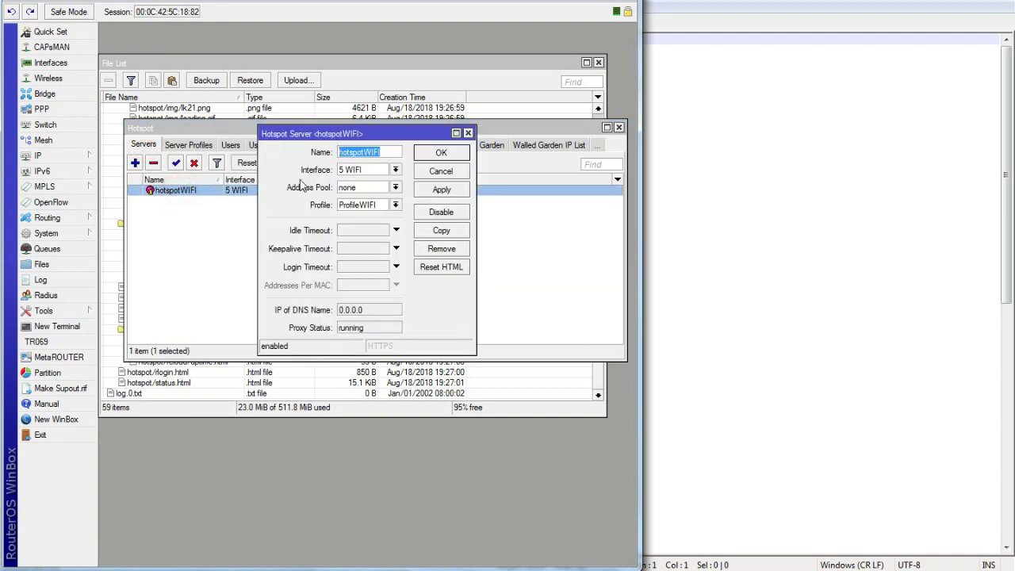
{"action": "left_click", "coordinate": [441, 171]}
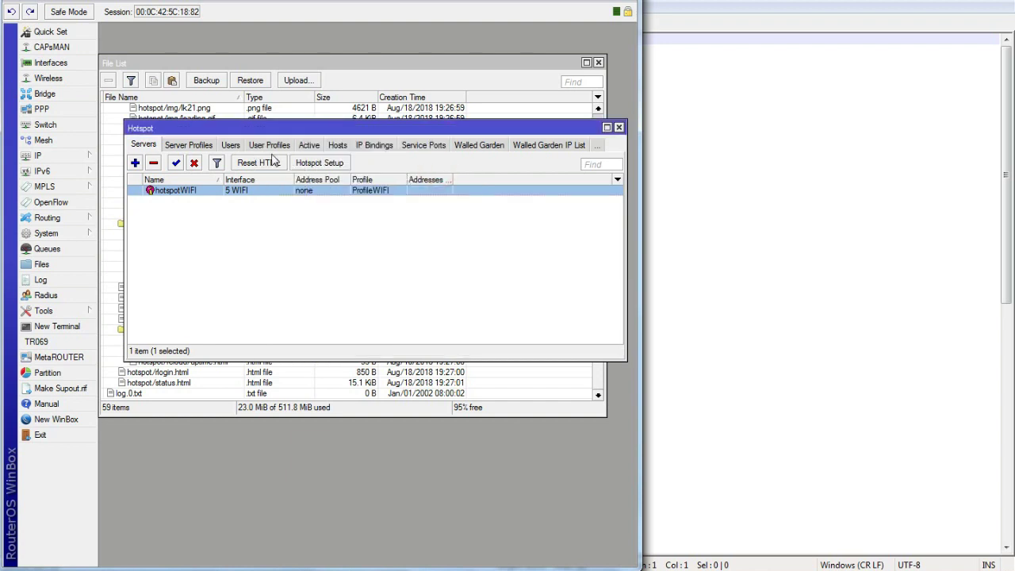
Step: Open the default hotspot user profile to confirm its address pool is poolWIFI
{"action": "left_click", "coordinate": [271, 145]}
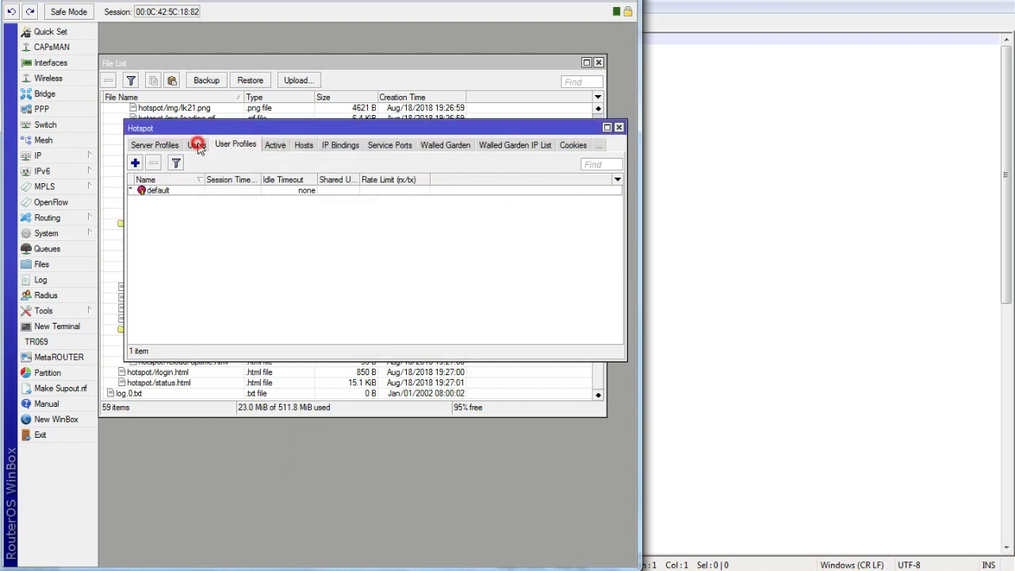
{"action": "left_click", "coordinate": [197, 145]}
{"action": "left_click", "coordinate": [236, 145]}
{"action": "double_click", "coordinate": [216, 191]}
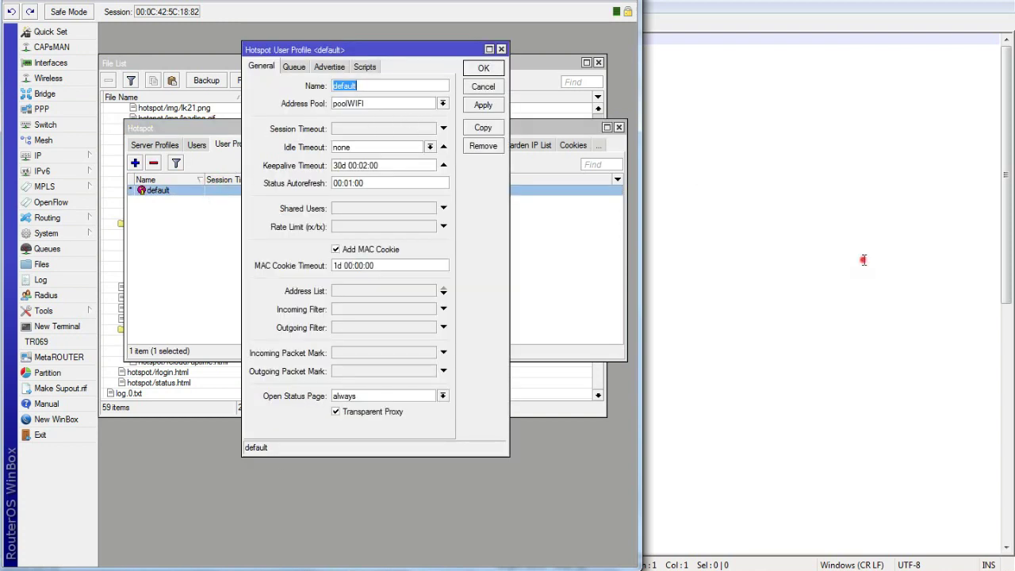
{"action": "left_click", "coordinate": [876, 268]}
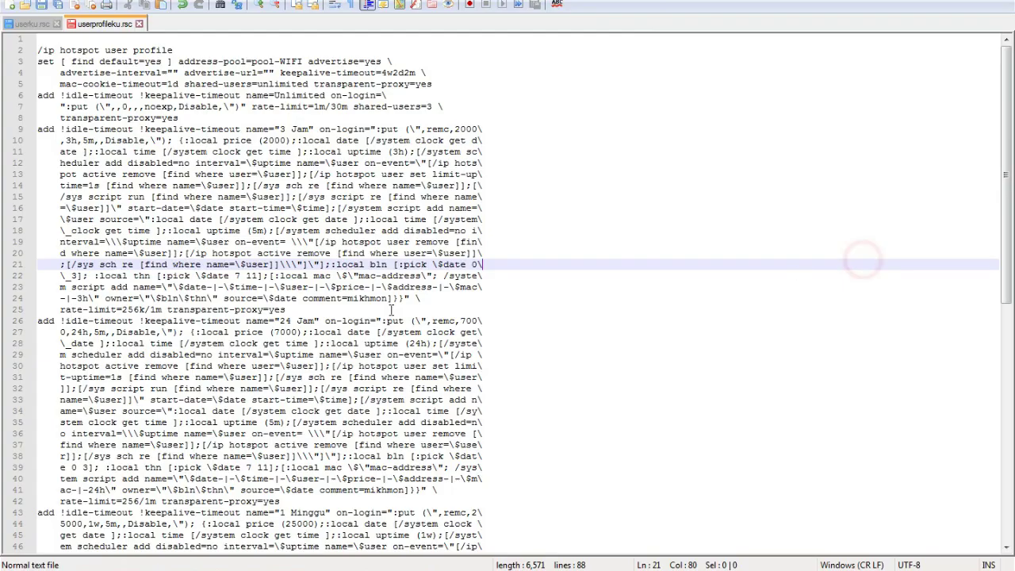
Step: Fix line 3's address pool to poolWIFI, then apply the router's default profile and close Hotspot
{"action": "left_click", "coordinate": [277, 61]}
{"action": "key", "text": "BackSpace"}
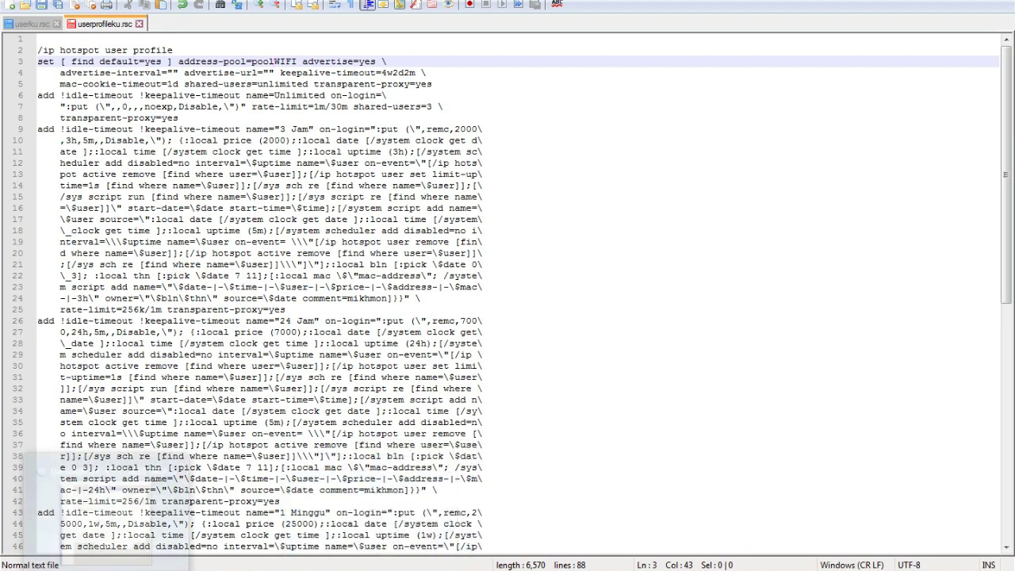
{"action": "left_click", "coordinate": [103, 487]}
{"action": "left_click", "coordinate": [481, 106]}
{"action": "left_click", "coordinate": [484, 69]}
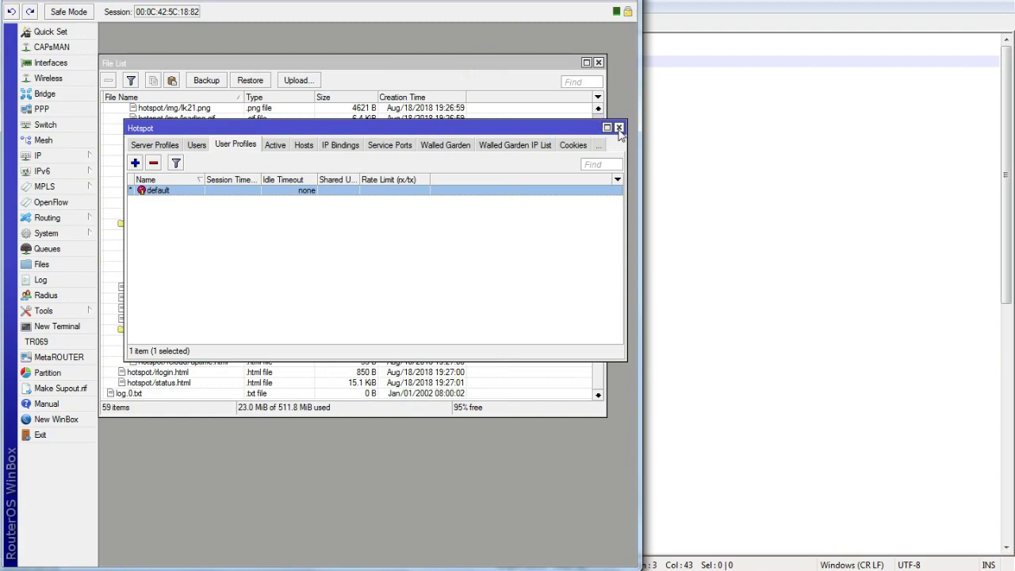
{"action": "left_click", "coordinate": [619, 128]}
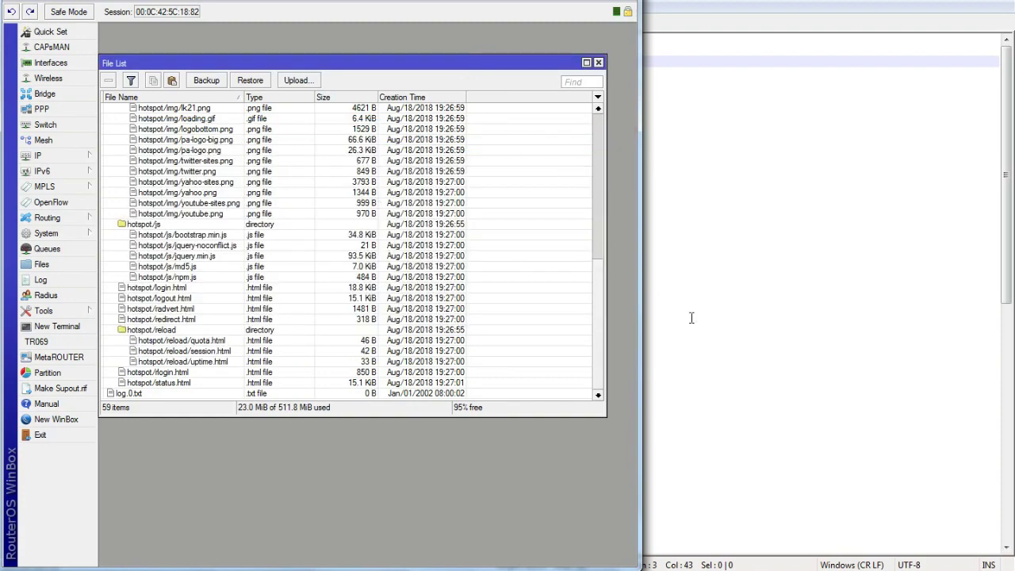
Step: Save the edited userprofileku.rsc and close it
{"action": "left_click", "coordinate": [690, 317]}
{"action": "left_click", "coordinate": [40, 6]}
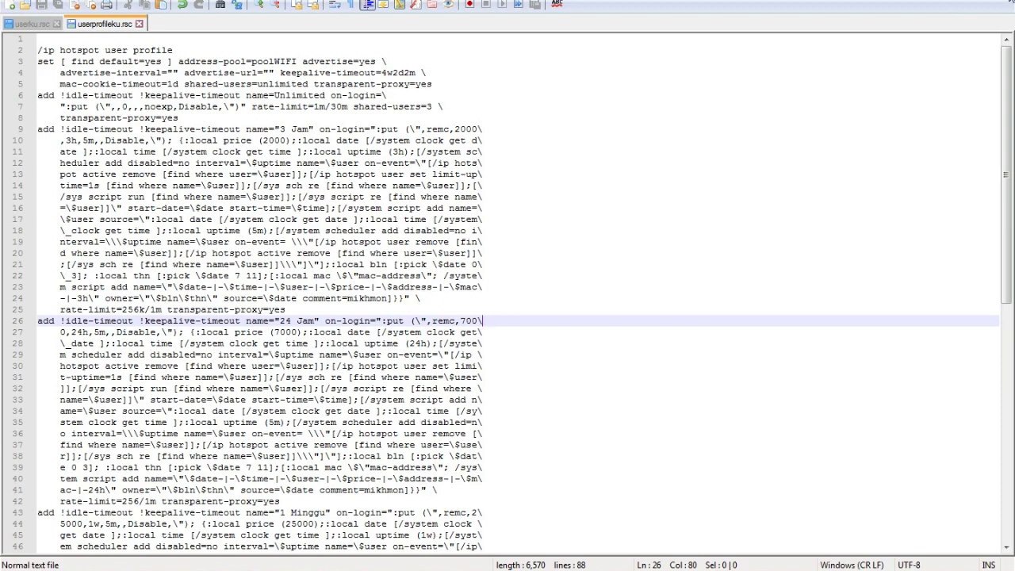
{"action": "key", "text": "ctrl+w"}
{"action": "key", "text": "ctrl+w"}
Step: Copy both .rsc script files from the Explorer folder
{"action": "key", "text": "alt+F4"}
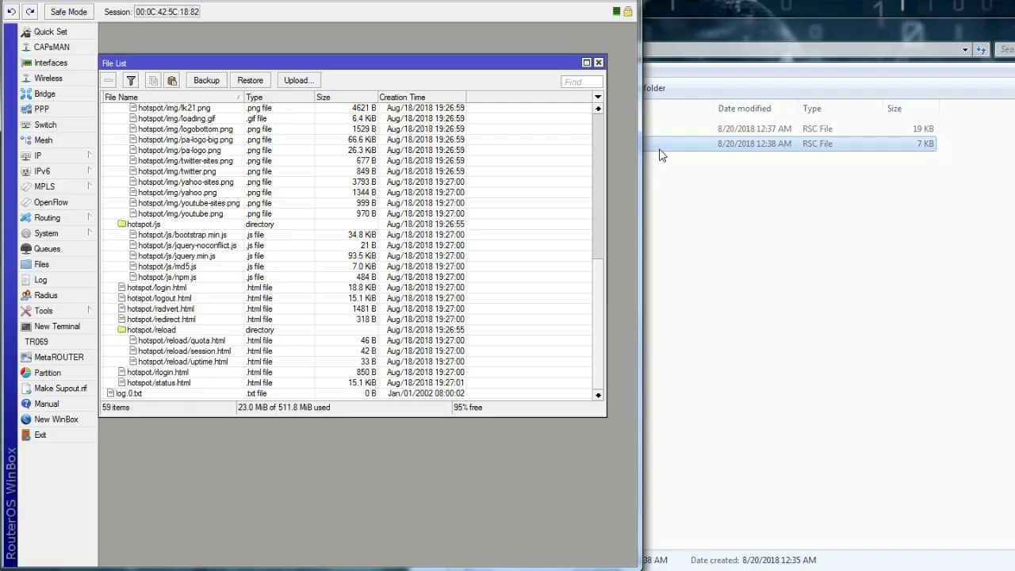
{"action": "left_click", "coordinate": [820, 199]}
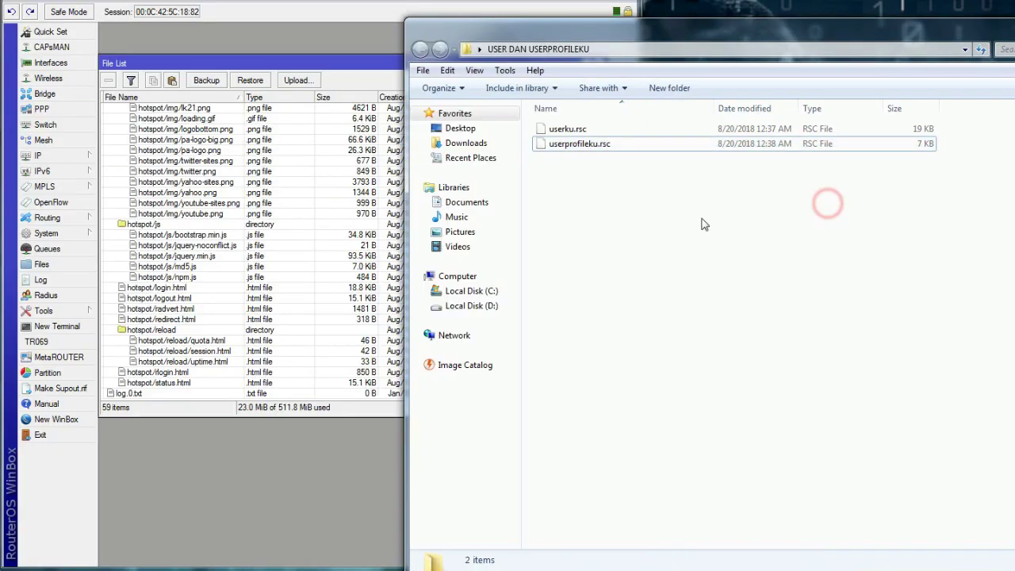
{"action": "left_click_drag", "start_coordinate": [935, 207], "coordinate": [603, 141]}
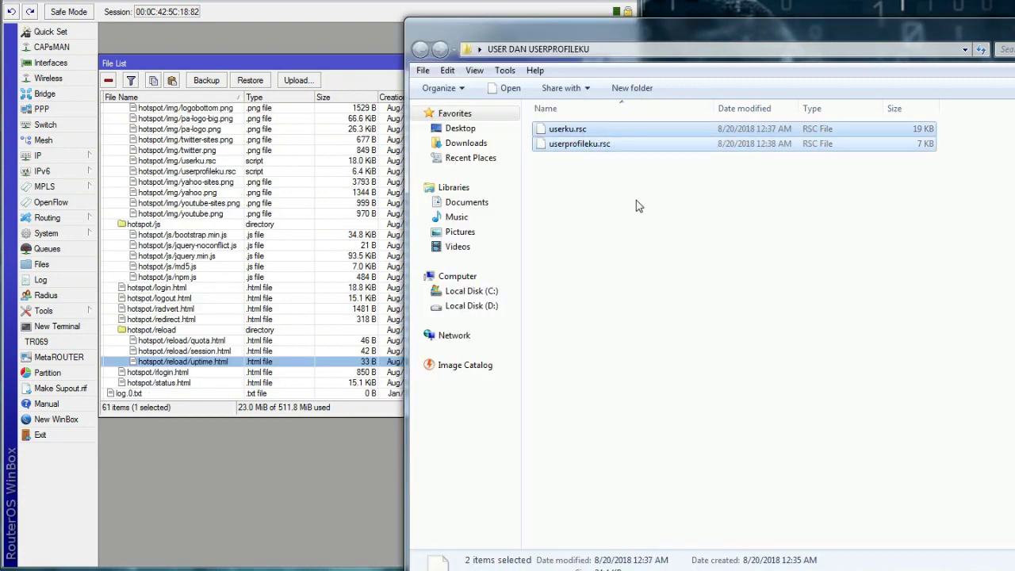
{"action": "right_click", "coordinate": [615, 145]}
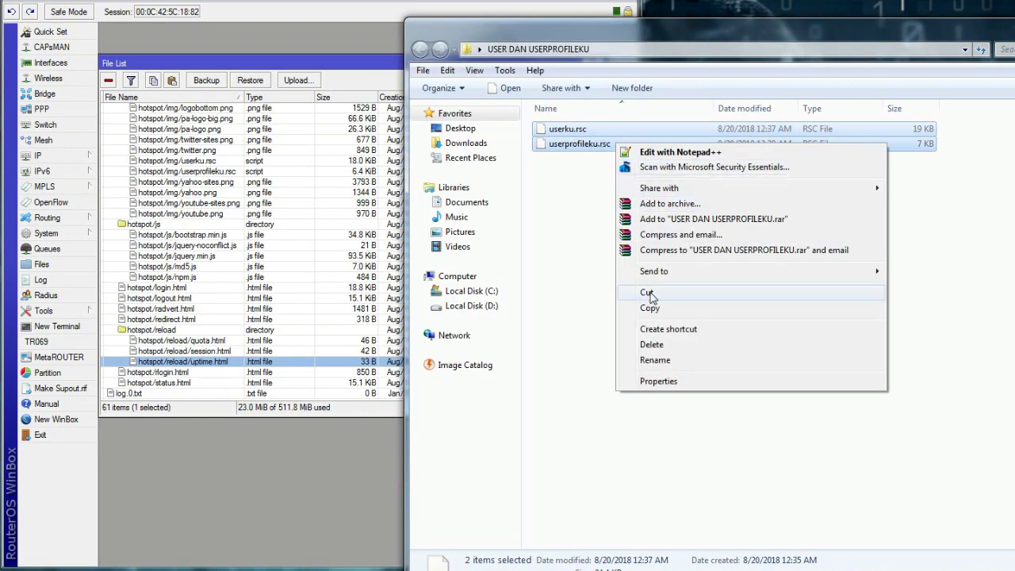
{"action": "left_click", "coordinate": [649, 307]}
Step: Paste userku.rsc and userprofileku.rsc into the router's File List and open a New Terminal
{"action": "left_click", "coordinate": [320, 70]}
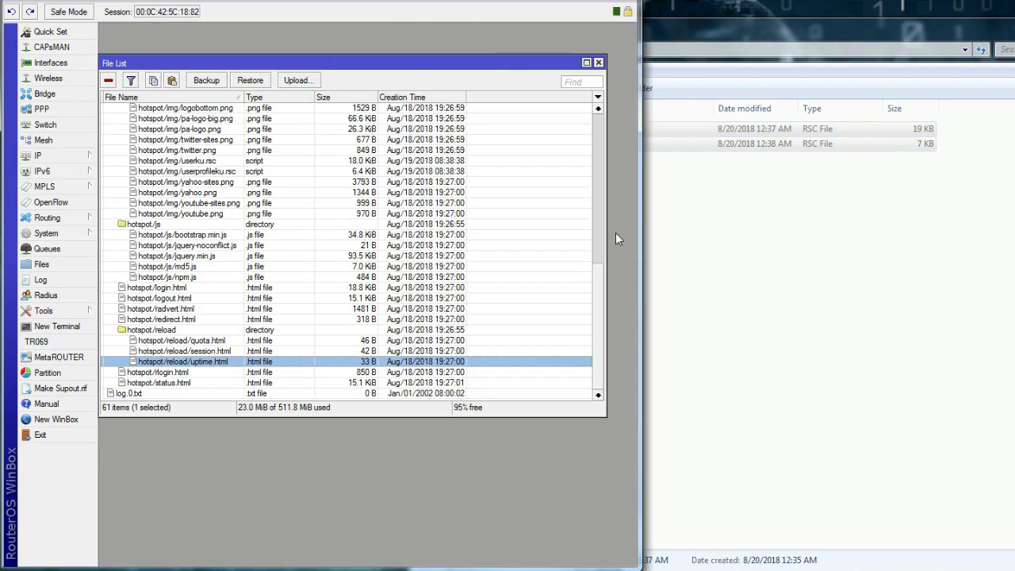
{"action": "left_click_drag", "start_coordinate": [599, 289], "coordinate": [601, 115]}
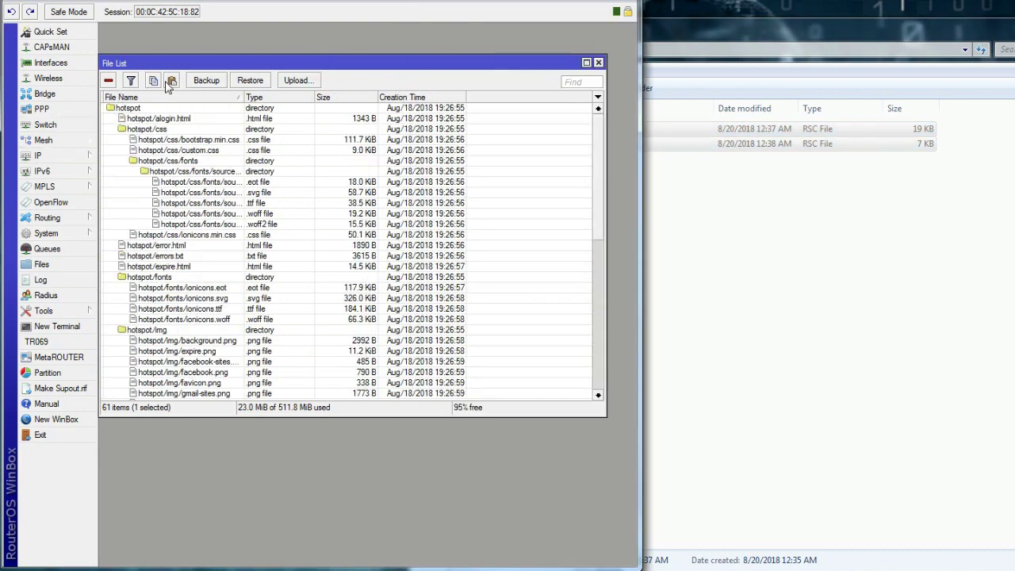
{"action": "left_click", "coordinate": [171, 81]}
{"action": "left_click", "coordinate": [171, 81]}
{"action": "left_click", "coordinate": [171, 81]}
{"action": "left_click_drag", "start_coordinate": [597, 218], "coordinate": [602, 394]}
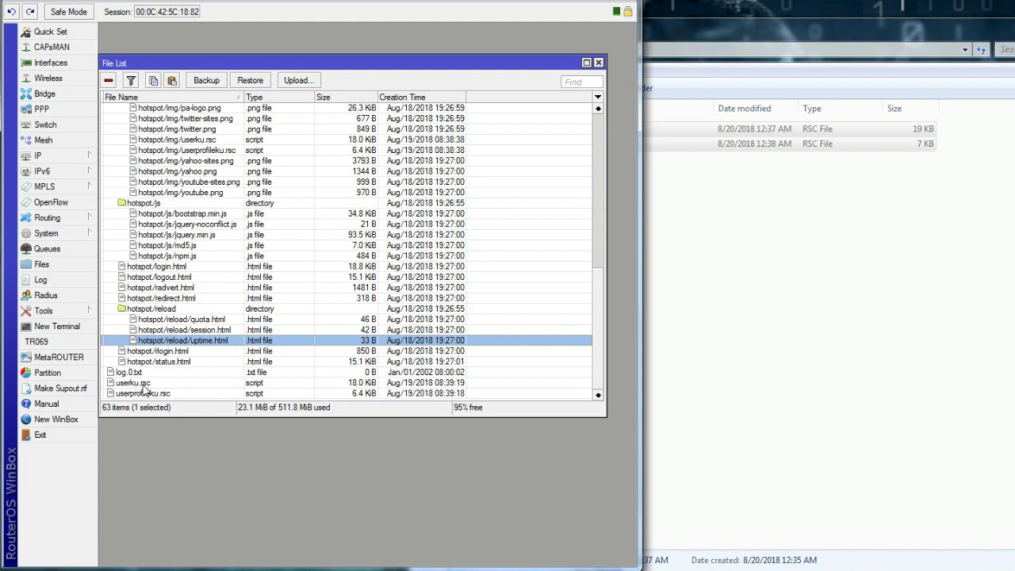
{"action": "left_click", "coordinate": [144, 385]}
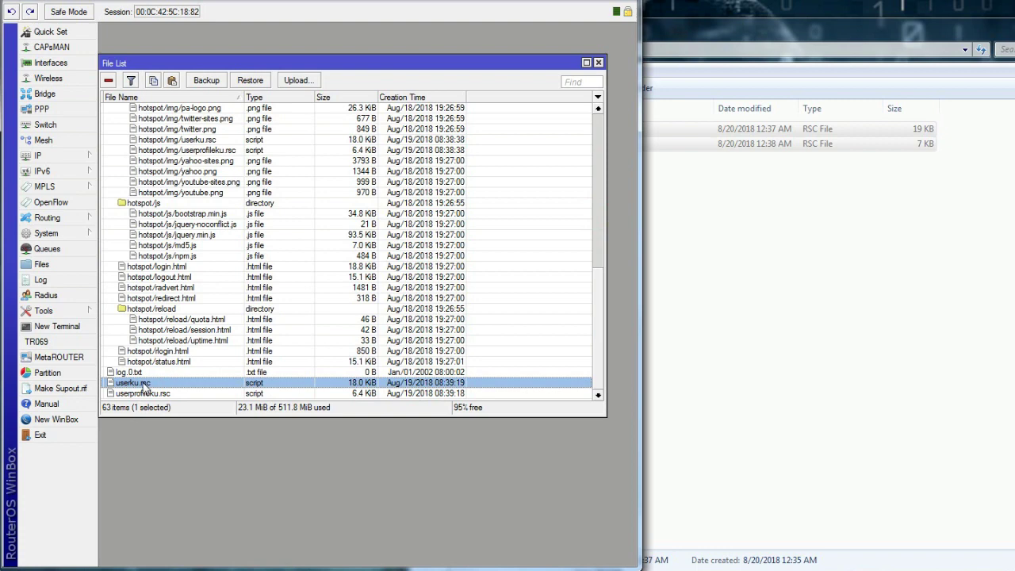
{"action": "left_click", "coordinate": [62, 327]}
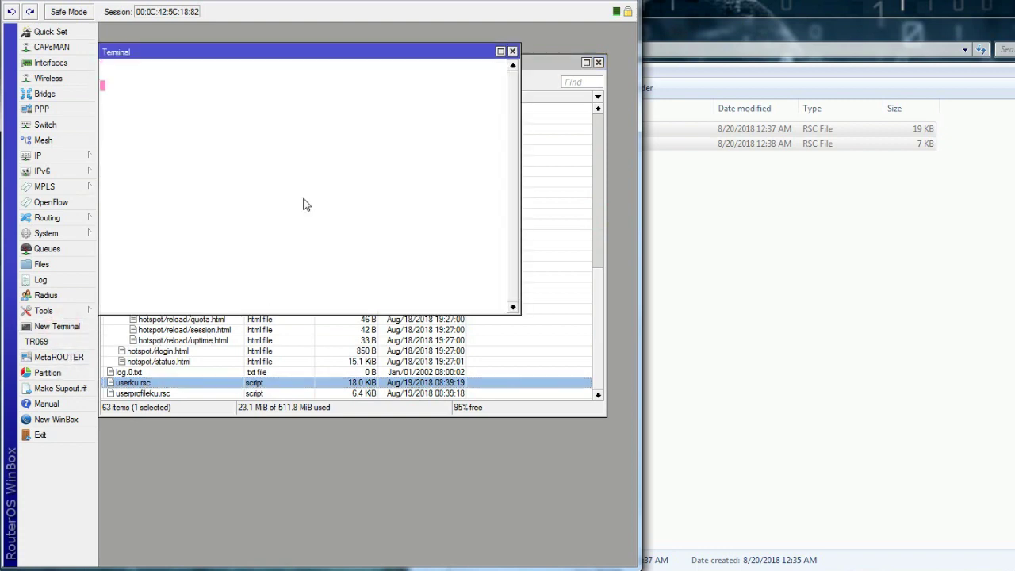
Step: Run import userprofileku.rsc in the router terminal
{"action": "left_click_drag", "start_coordinate": [356, 51], "coordinate": [567, 86]}
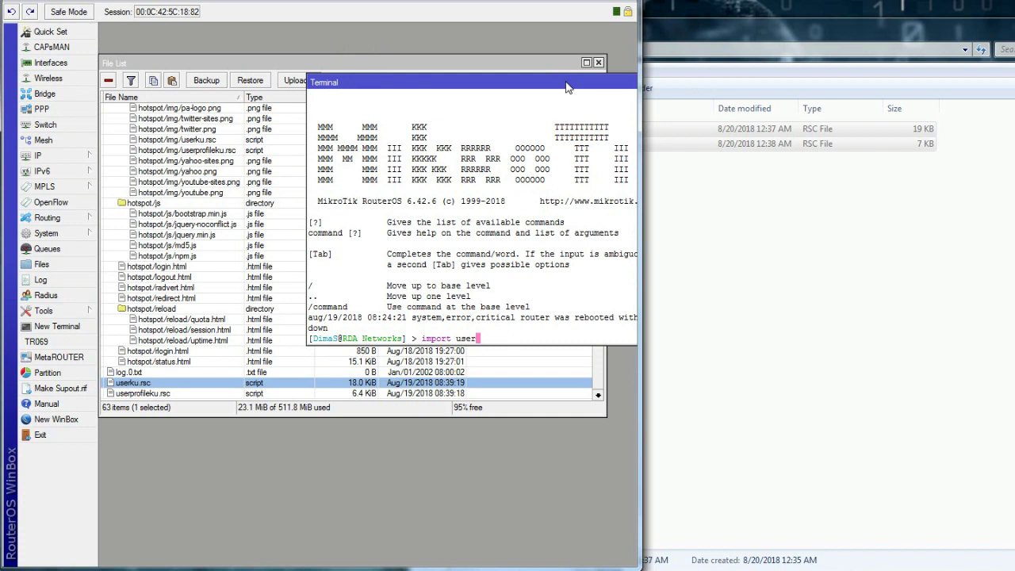
{"action": "type", "text": "profileku.rsc"}
{"action": "key", "text": "Return"}
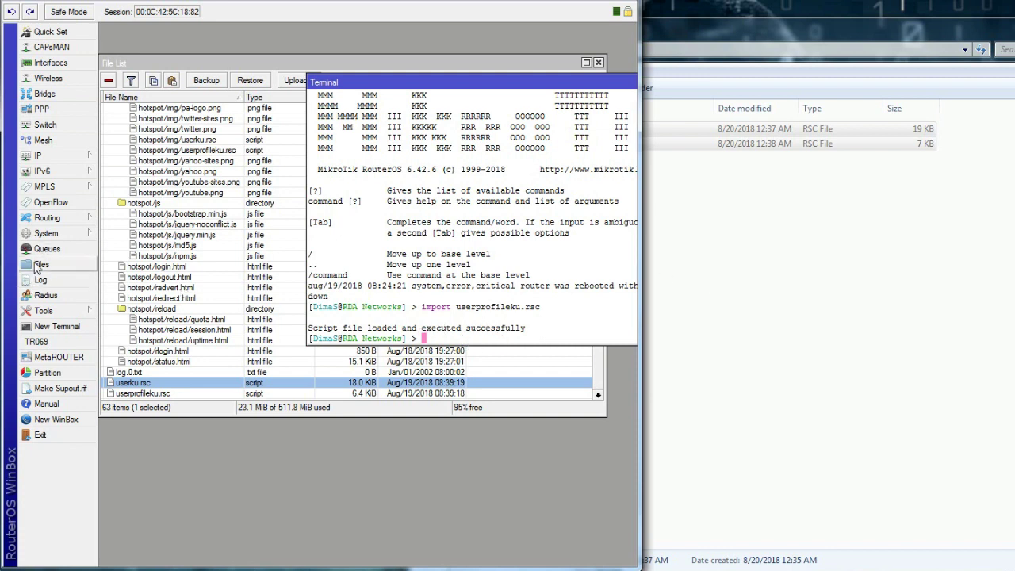
{"action": "left_click", "coordinate": [37, 155]}
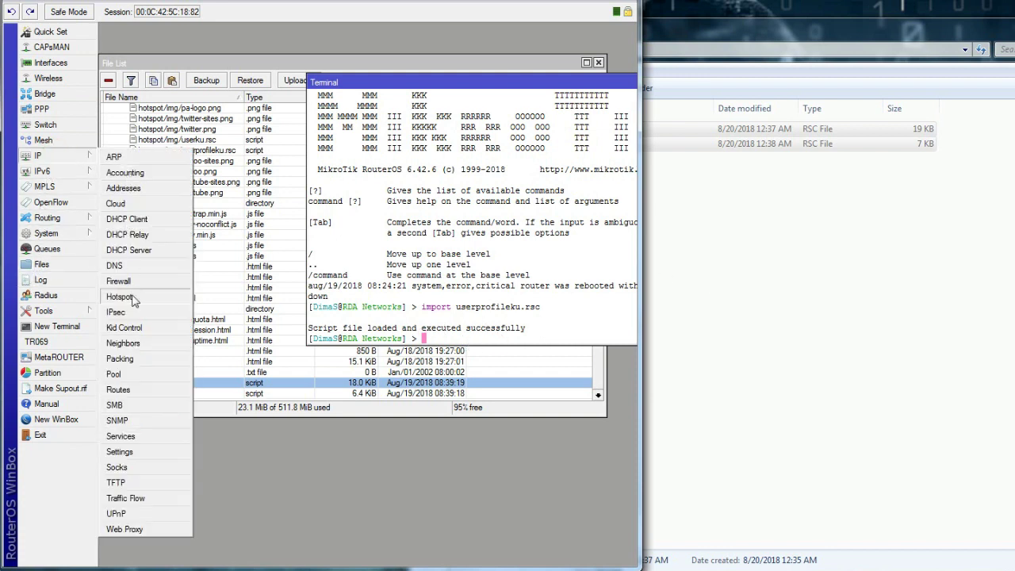
Step: Check the imported profiles under IP > Hotspot, then run import userku.rsc in the terminal
{"action": "left_click", "coordinate": [131, 295]}
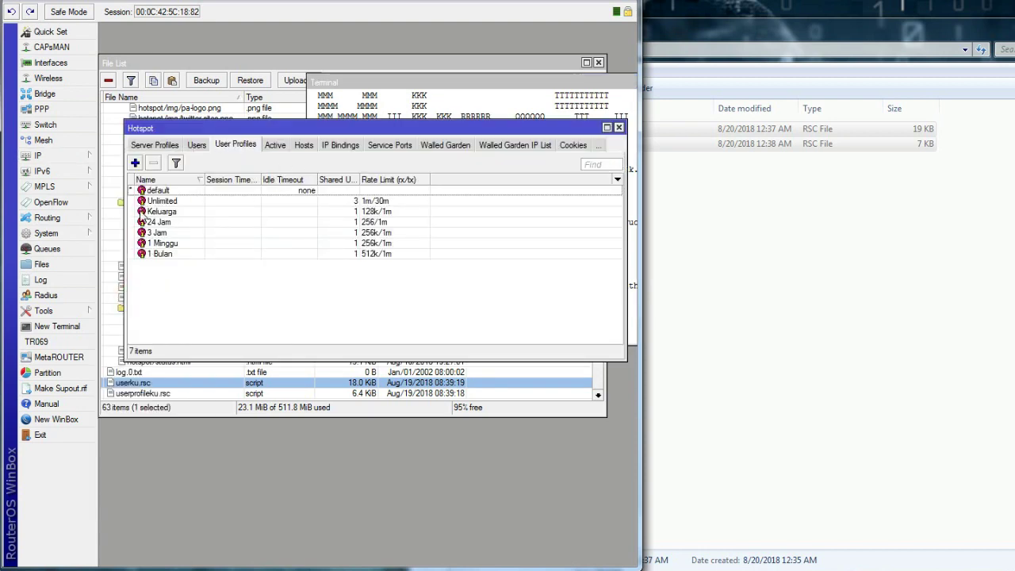
{"action": "left_click", "coordinate": [619, 128]}
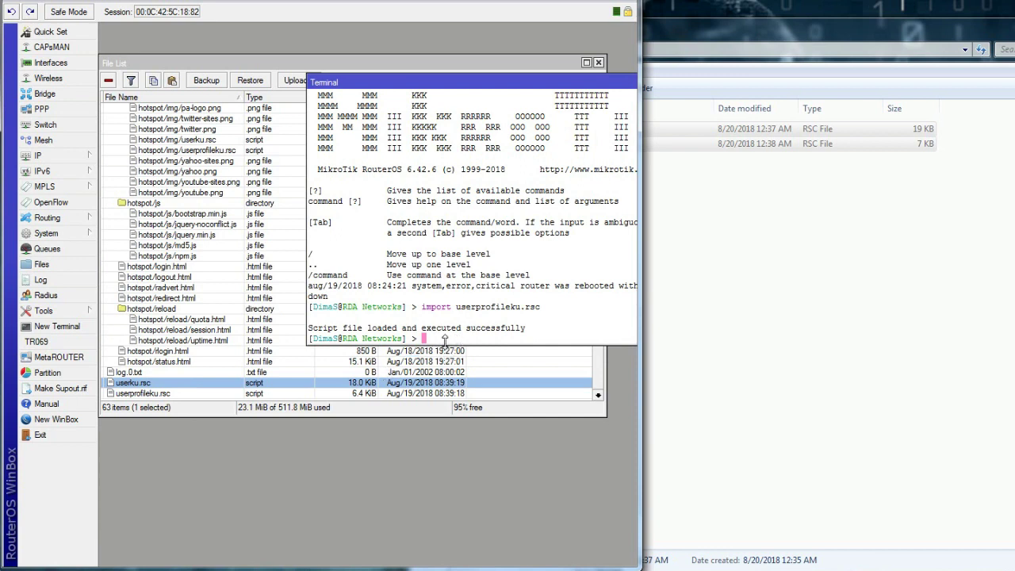
{"action": "type", "text": "import userku"}
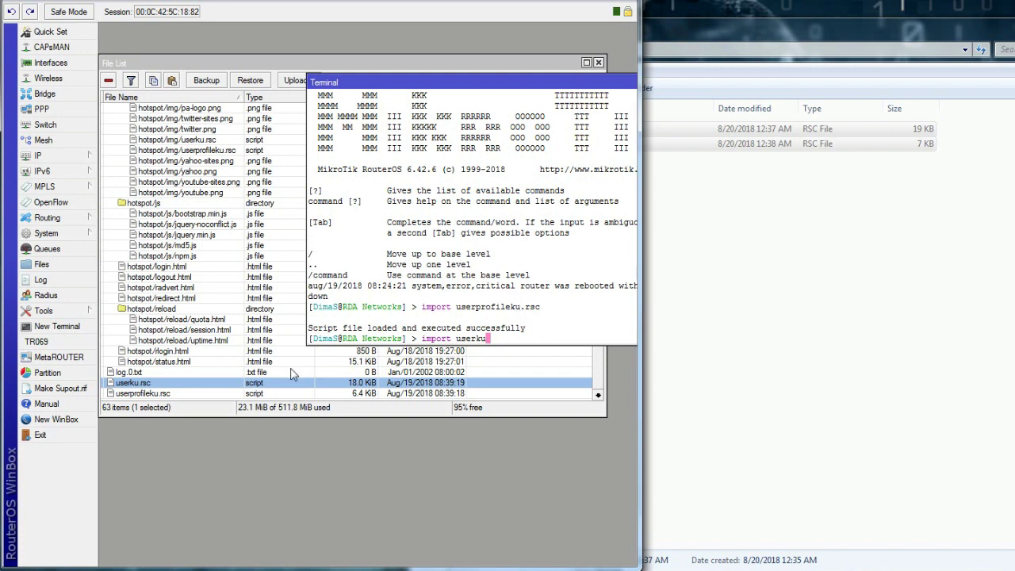
{"action": "type", "text": ".rsc"}
{"action": "key", "text": "Return"}
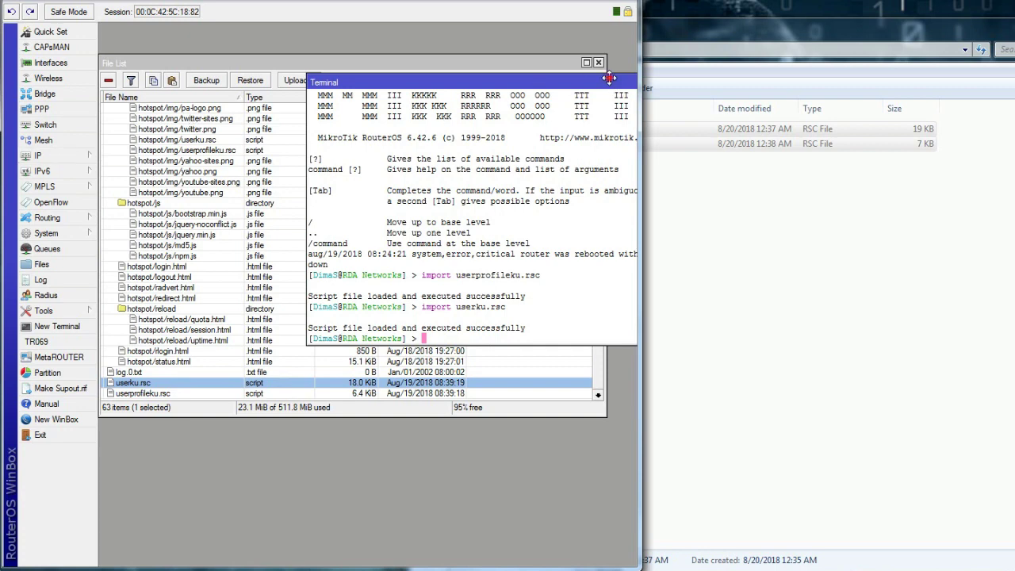
Step: Close the File List and Terminal windows
{"action": "left_click_drag", "start_coordinate": [612, 79], "coordinate": [458, 78]}
{"action": "left_click", "coordinate": [589, 73]}
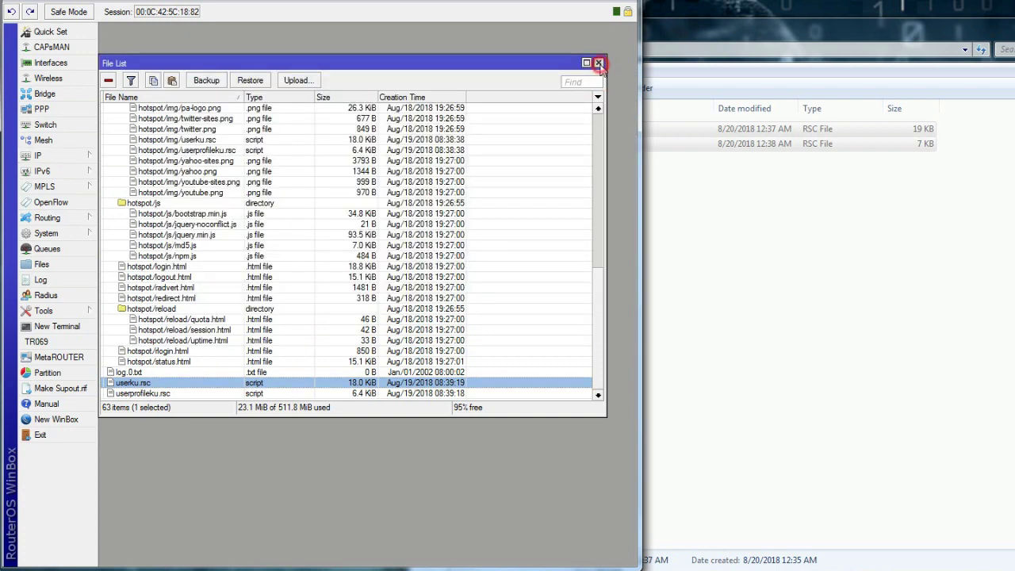
{"action": "left_click", "coordinate": [598, 62]}
{"action": "left_click", "coordinate": [568, 80]}
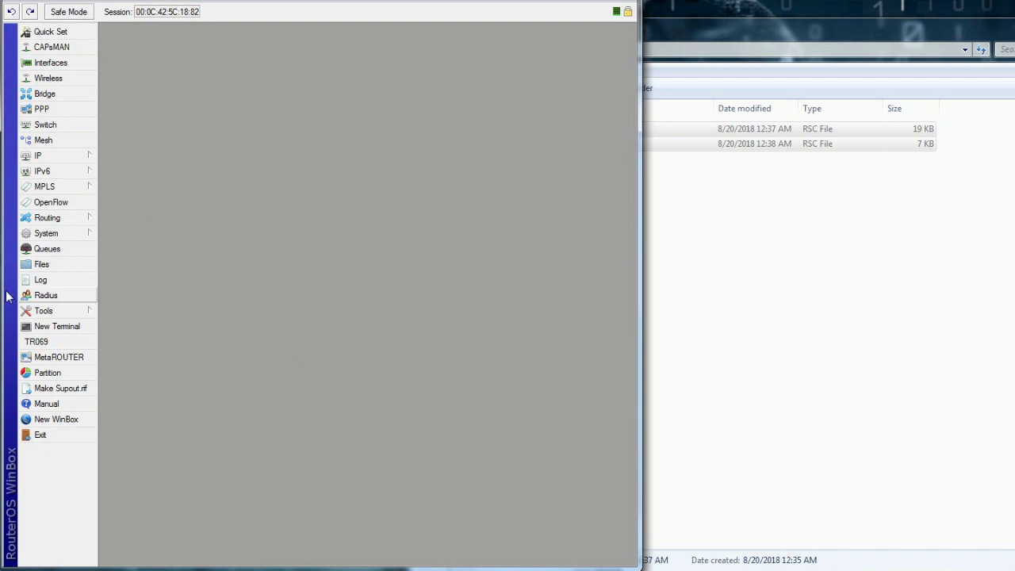
{"action": "left_click", "coordinate": [51, 264]}
{"action": "left_click", "coordinate": [65, 157]}
{"action": "left_click", "coordinate": [139, 299]}
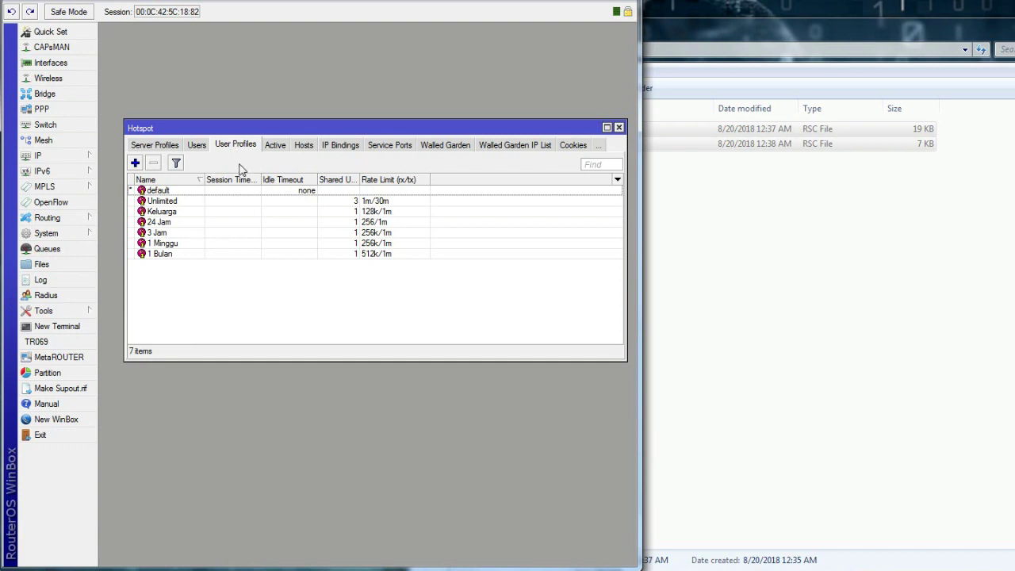
{"action": "left_click", "coordinate": [198, 146]}
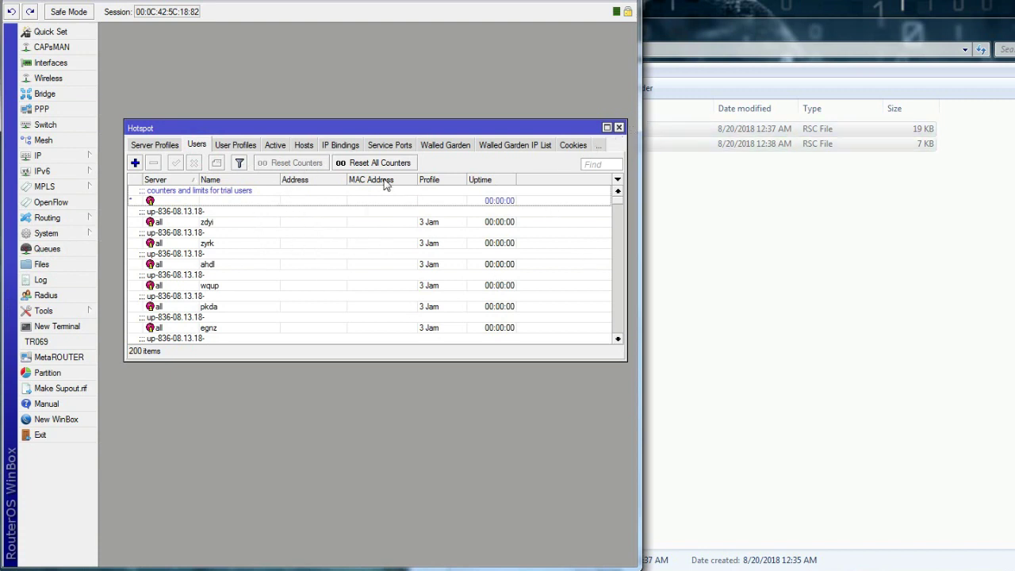
{"action": "left_click", "coordinate": [617, 207]}
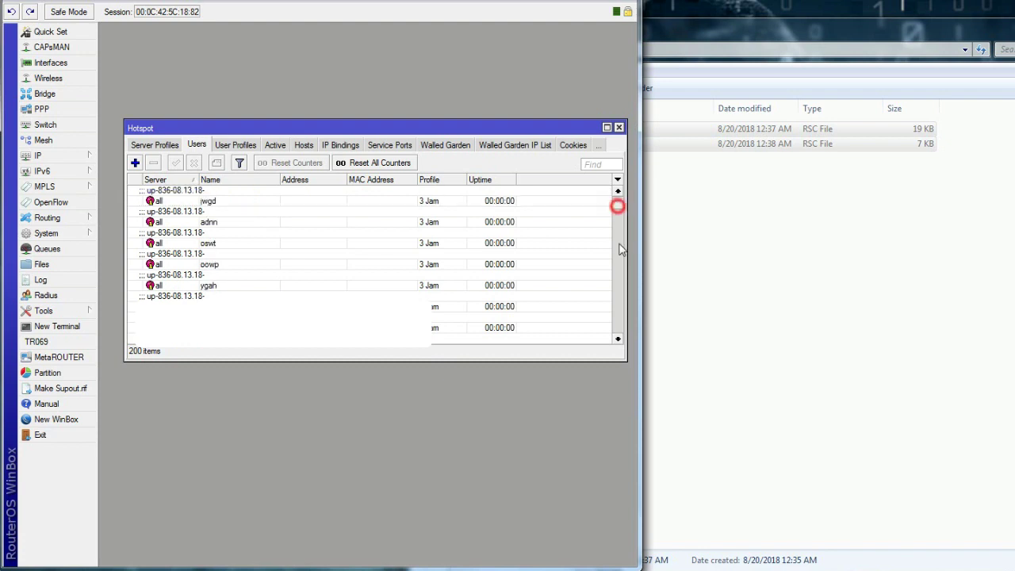
{"action": "left_click", "coordinate": [619, 331]}
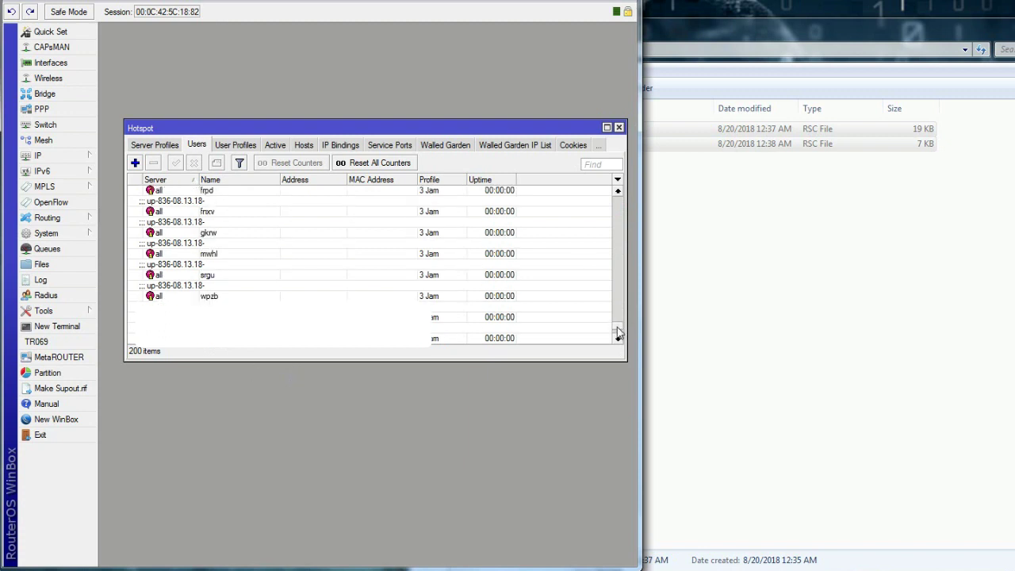
{"action": "left_click_drag", "start_coordinate": [616, 333], "coordinate": [623, 197]}
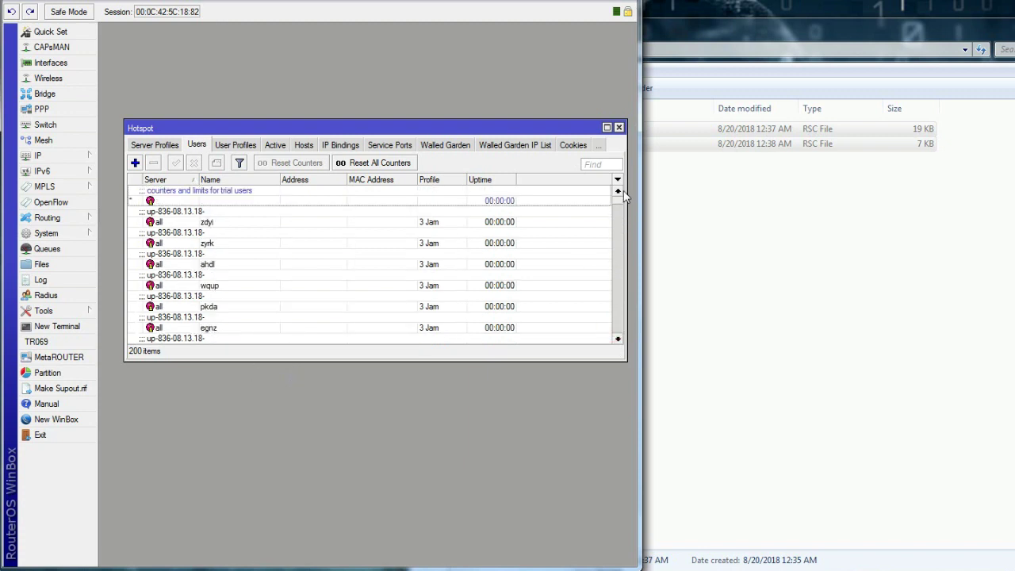
Step: Open hotspot user zdyi and untick Hide Passwords to show its password
{"action": "double_click", "coordinate": [226, 228]}
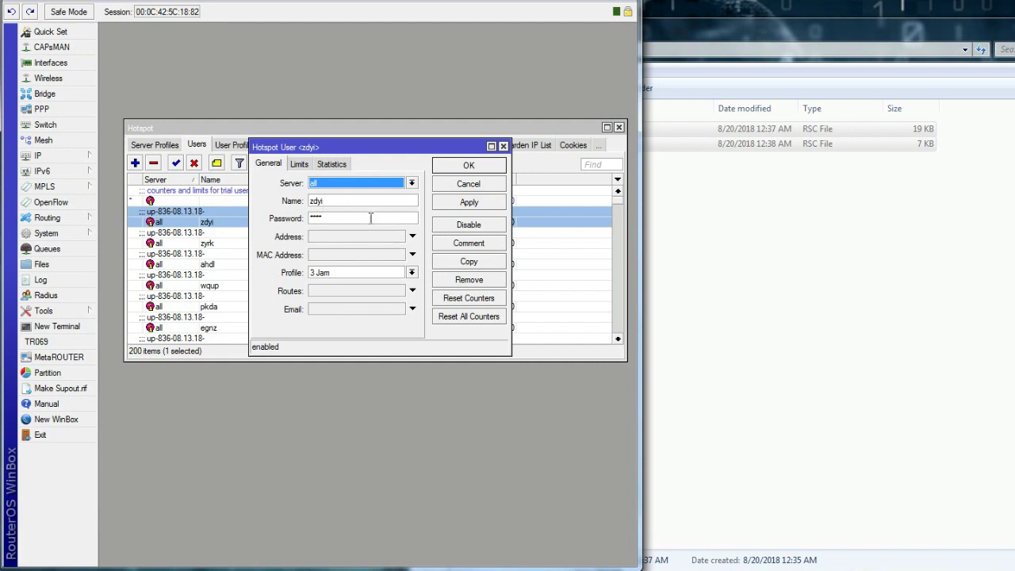
{"action": "right_click", "coordinate": [80, 4]}
{"action": "left_click", "coordinate": [77, 2]}
{"action": "left_click", "coordinate": [86, 26]}
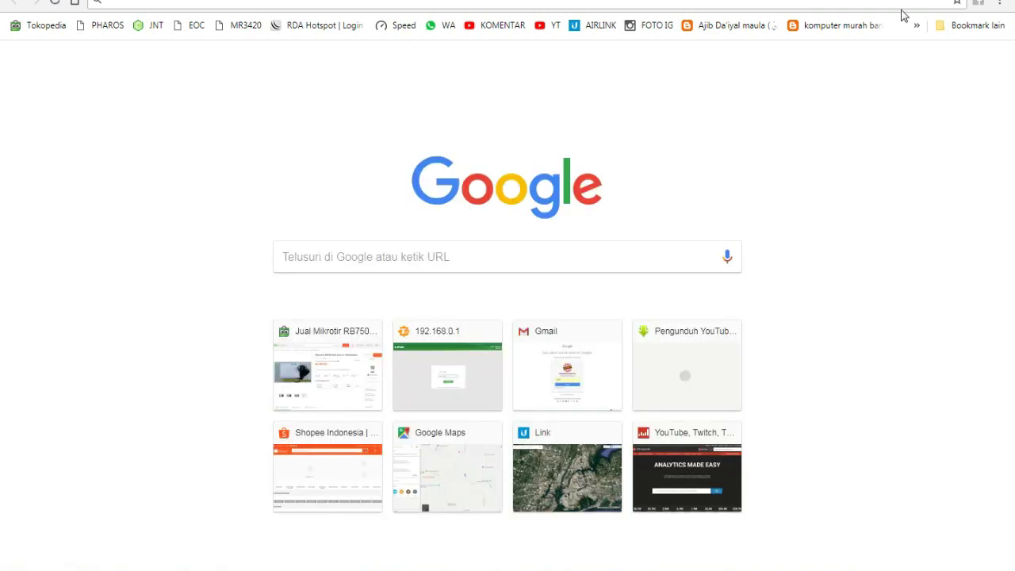
Step: Log in on the RDA Hotspot page as zdyi with the user's password, declining password saving
{"action": "left_click", "coordinate": [334, 27]}
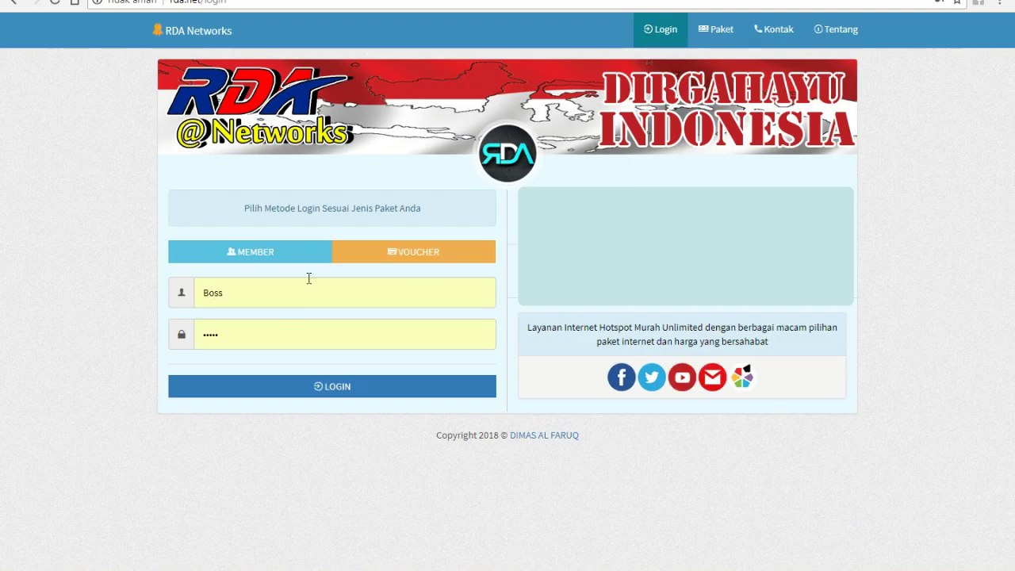
{"action": "double_click", "coordinate": [278, 299]}
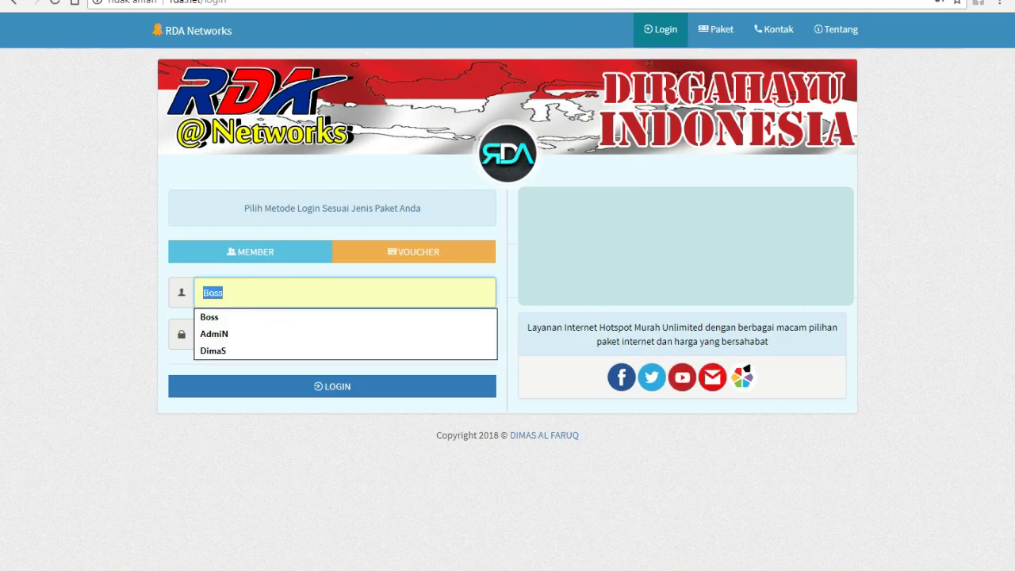
{"action": "mouse_move", "coordinate": [149, 569]}
{"action": "key", "text": "alt+Tab"}
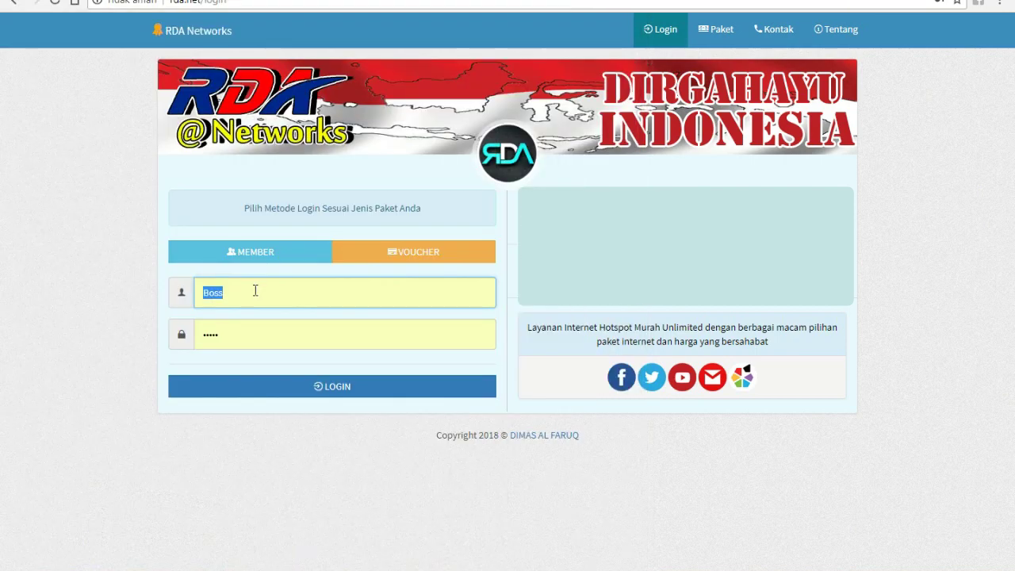
{"action": "type", "text": "zdyi"}
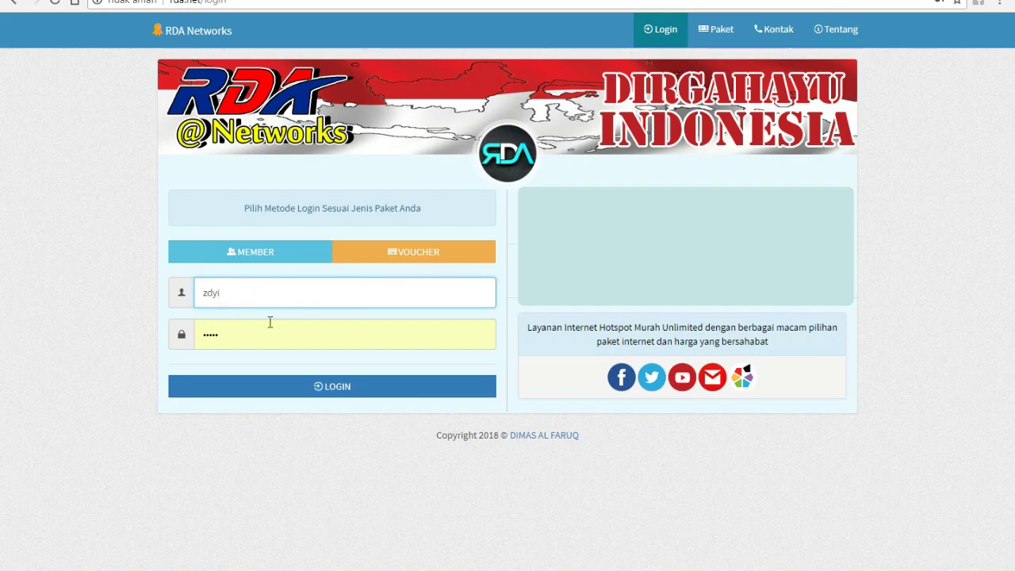
{"action": "left_click", "coordinate": [195, 334]}
{"action": "key", "text": "ctrl+a"}
{"action": "type", "text": "1234"}
{"action": "left_click", "coordinate": [253, 384]}
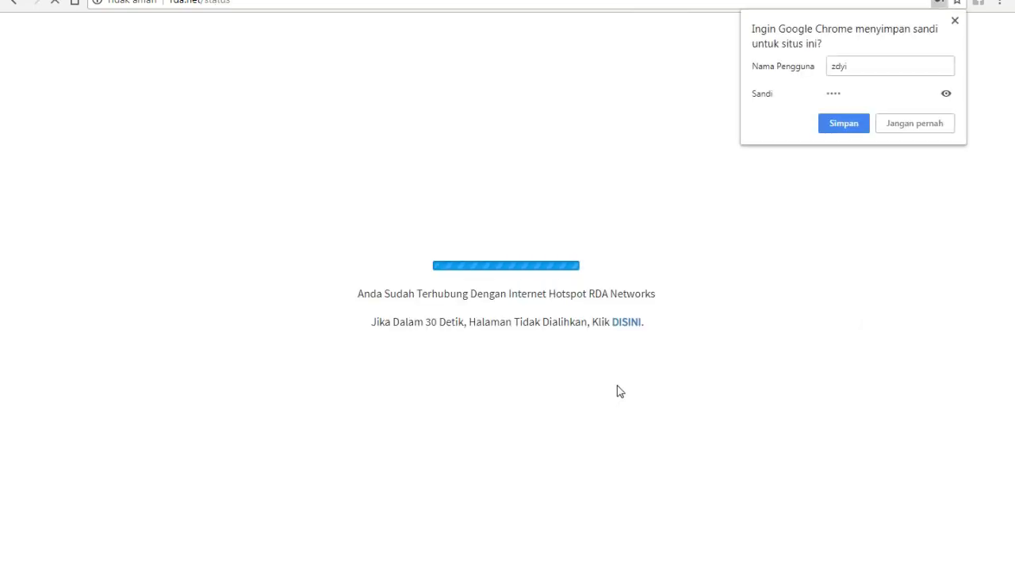
{"action": "left_click", "coordinate": [620, 387]}
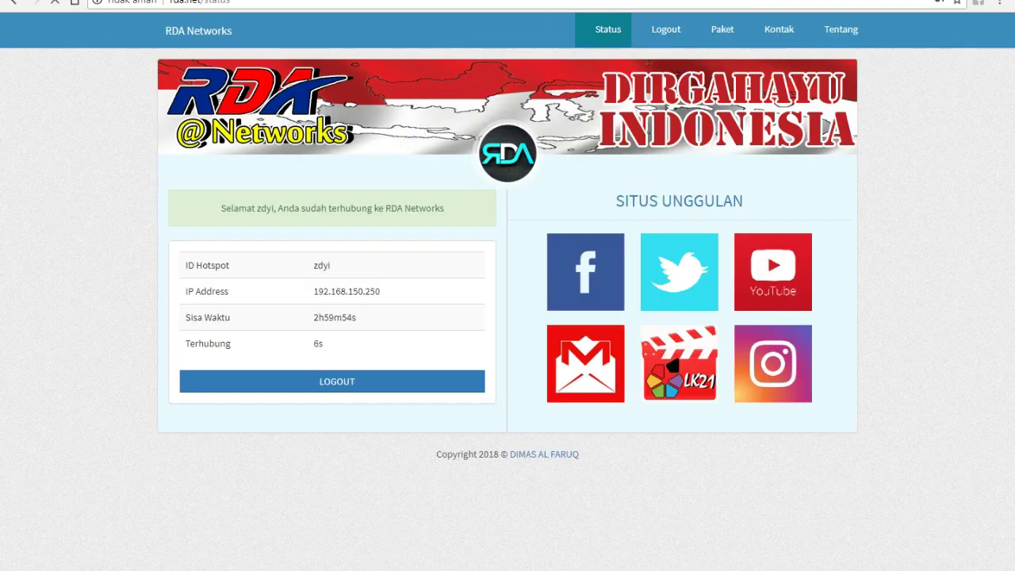
Step: Hide the ping console and open the LK21 film site to confirm browsing works
{"action": "key", "text": "alt+Tab"}
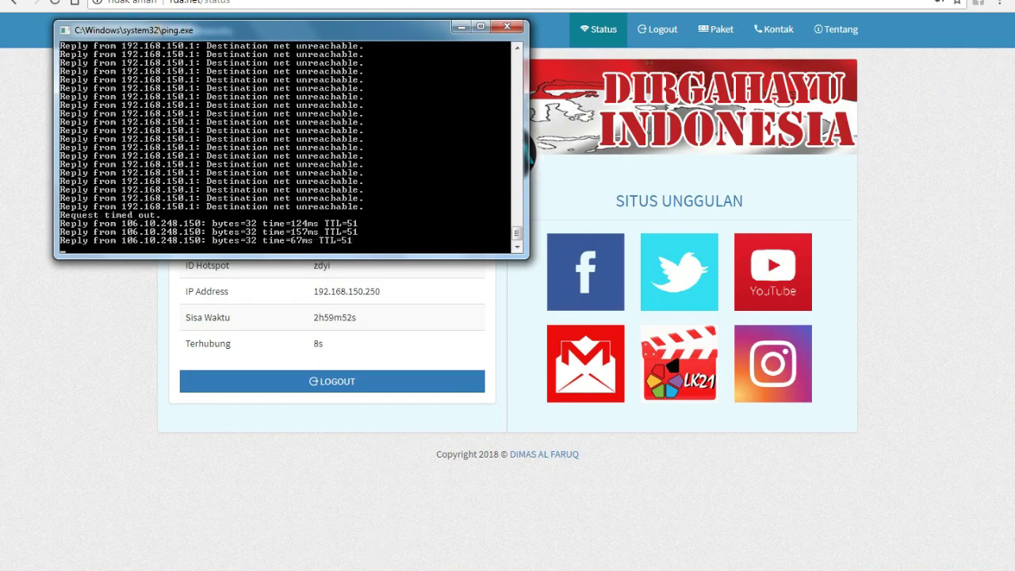
{"action": "left_click", "coordinate": [460, 26]}
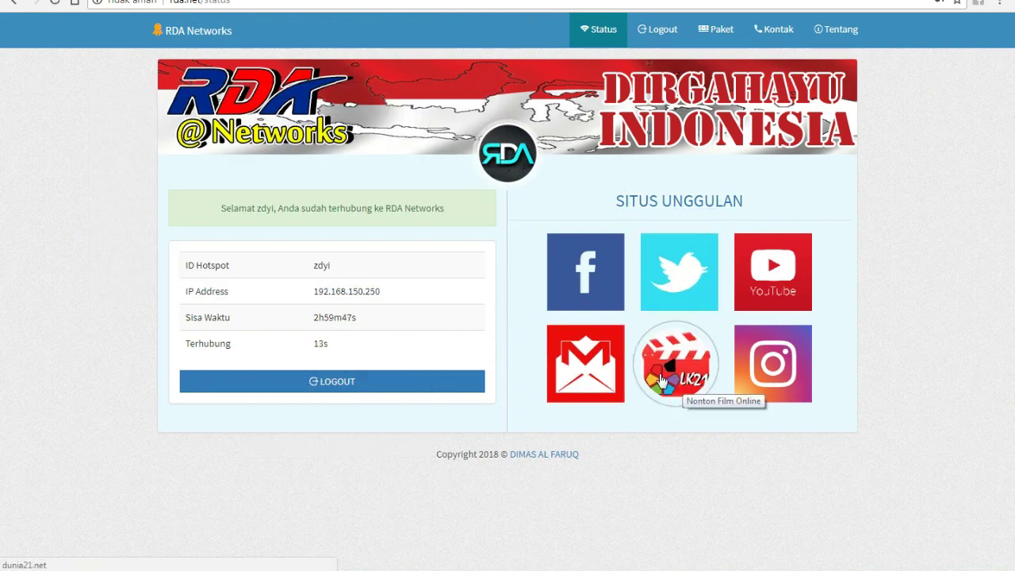
{"action": "left_click", "coordinate": [662, 380]}
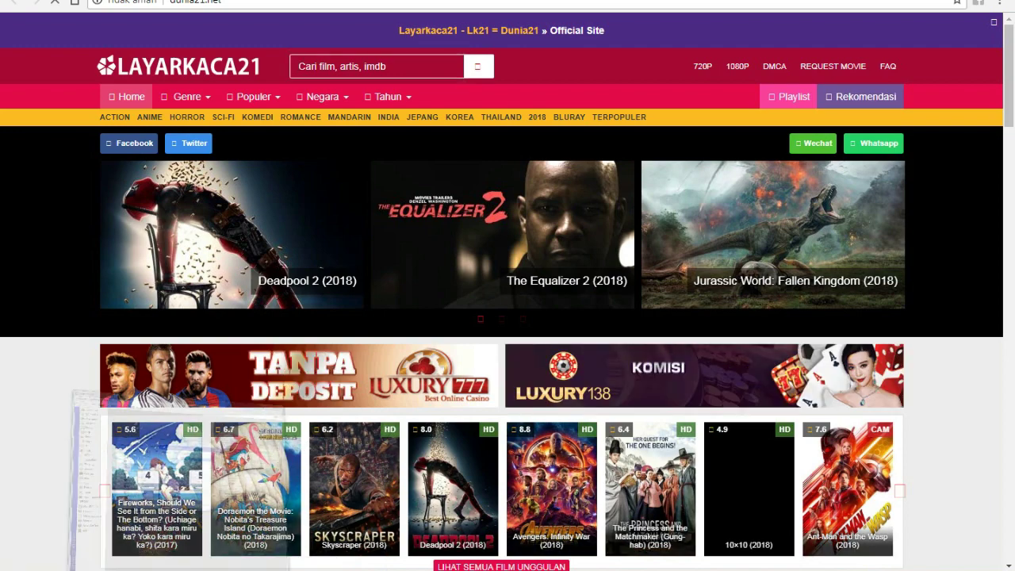
{"action": "key", "text": "alt+Tab"}
Step: Cancel zdyi's user dialog and view the Active sessions list
{"action": "left_click", "coordinate": [469, 184]}
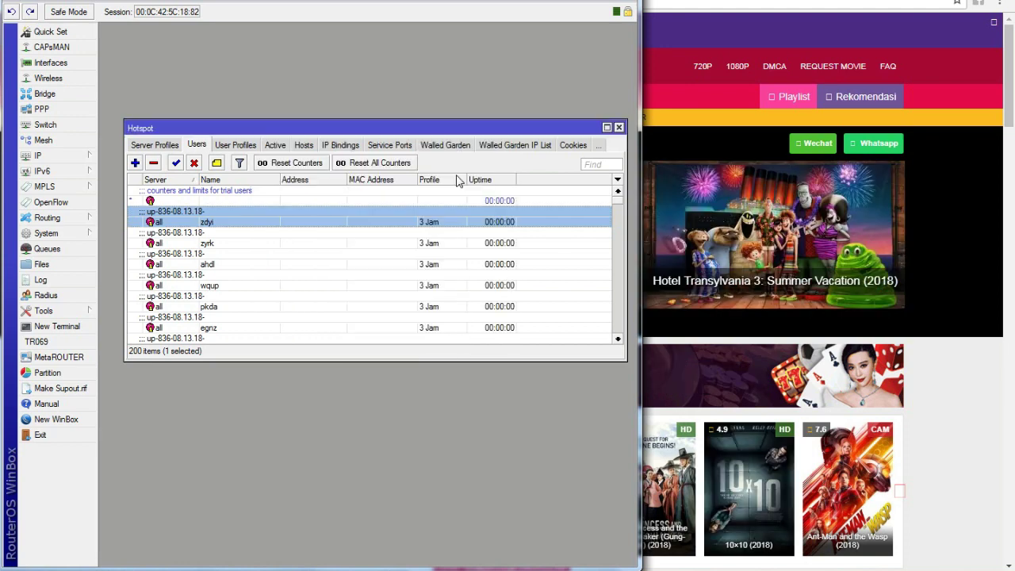
{"action": "left_click", "coordinate": [277, 146]}
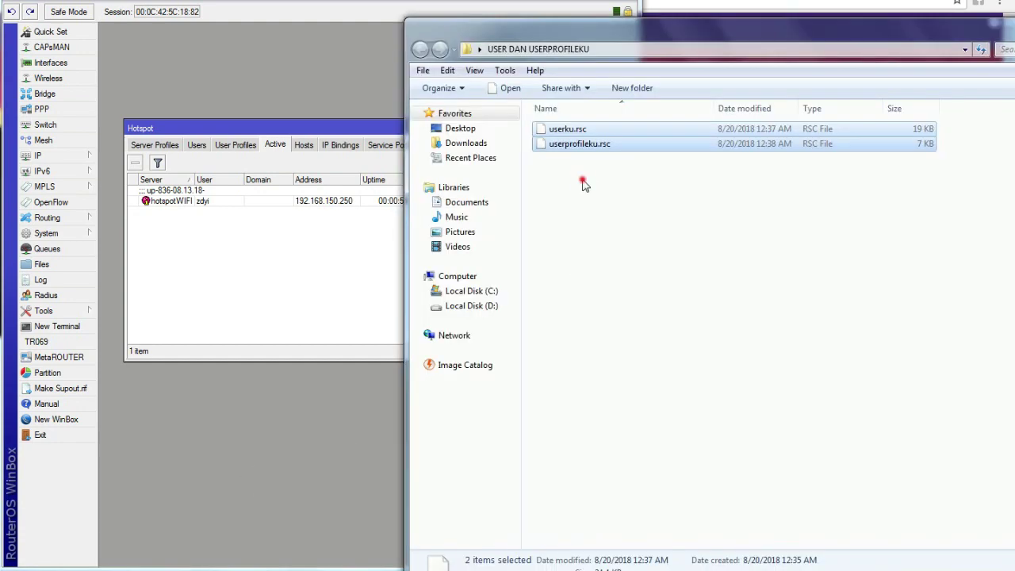
Step: Open userku.rsc in Notepad++ and scroll its /ip hotspot user commands to the final lines
{"action": "left_click", "coordinate": [567, 129]}
{"action": "right_click", "coordinate": [567, 131]}
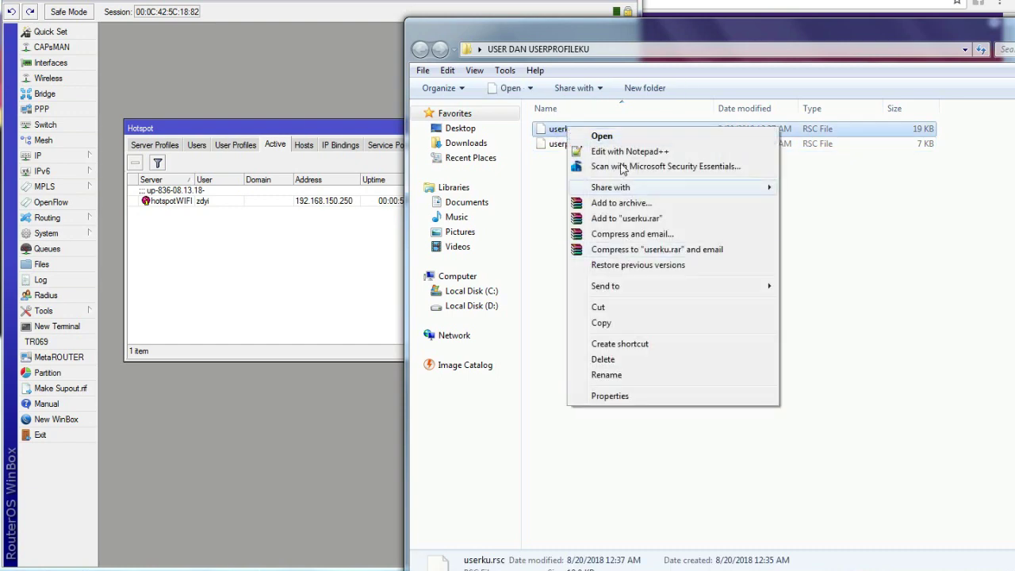
{"action": "left_click", "coordinate": [612, 150]}
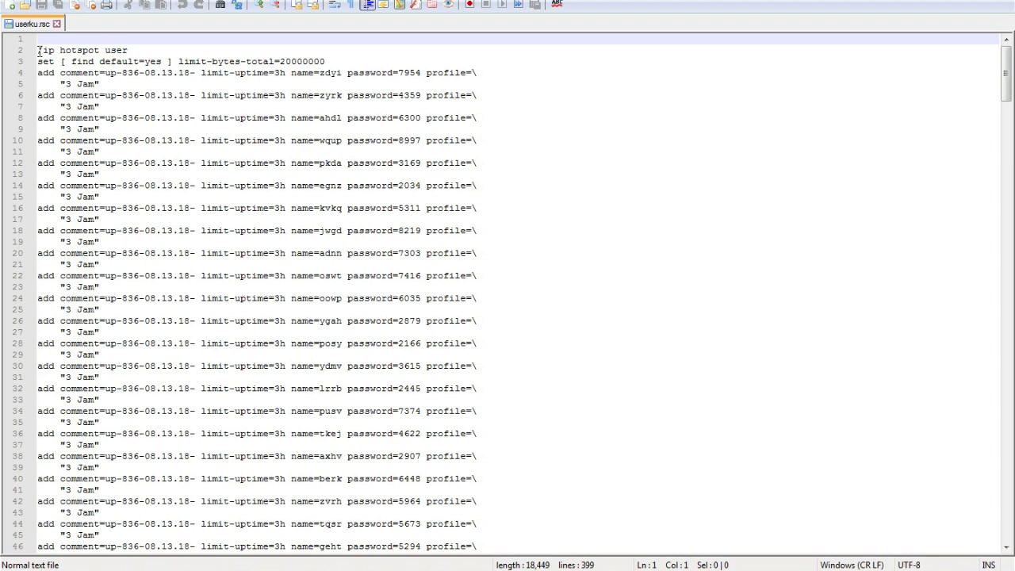
{"action": "left_click_drag", "start_coordinate": [39, 51], "coordinate": [129, 49]}
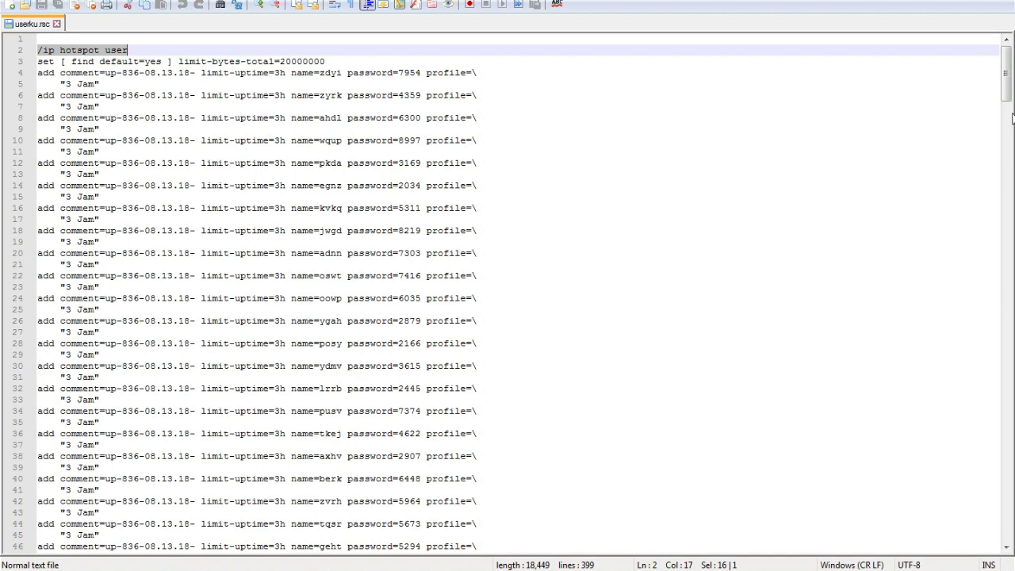
{"action": "left_click_drag", "start_coordinate": [1011, 64], "coordinate": [1009, 550]}
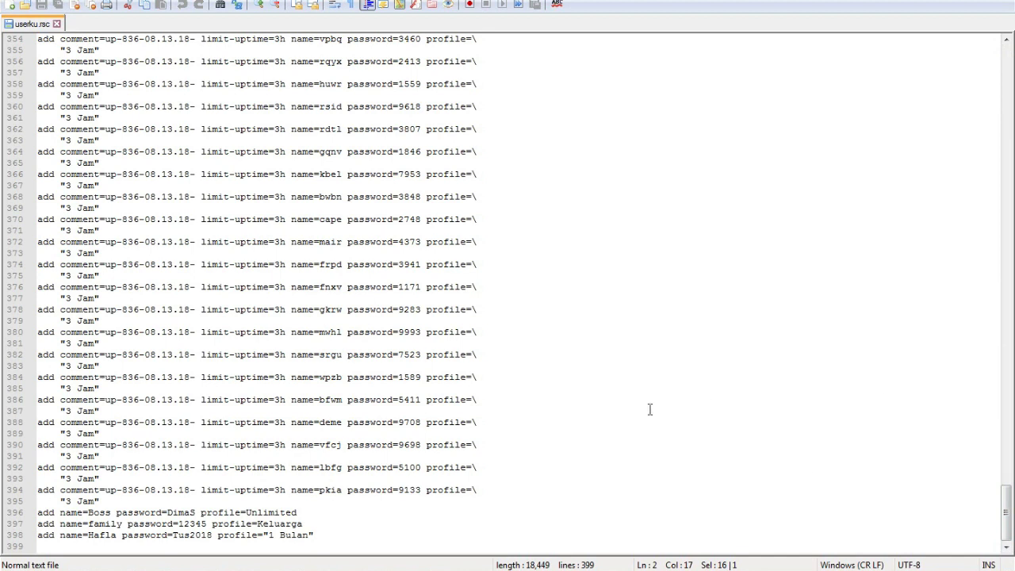
{"action": "left_click_drag", "start_coordinate": [591, 408], "coordinate": [365, 389]}
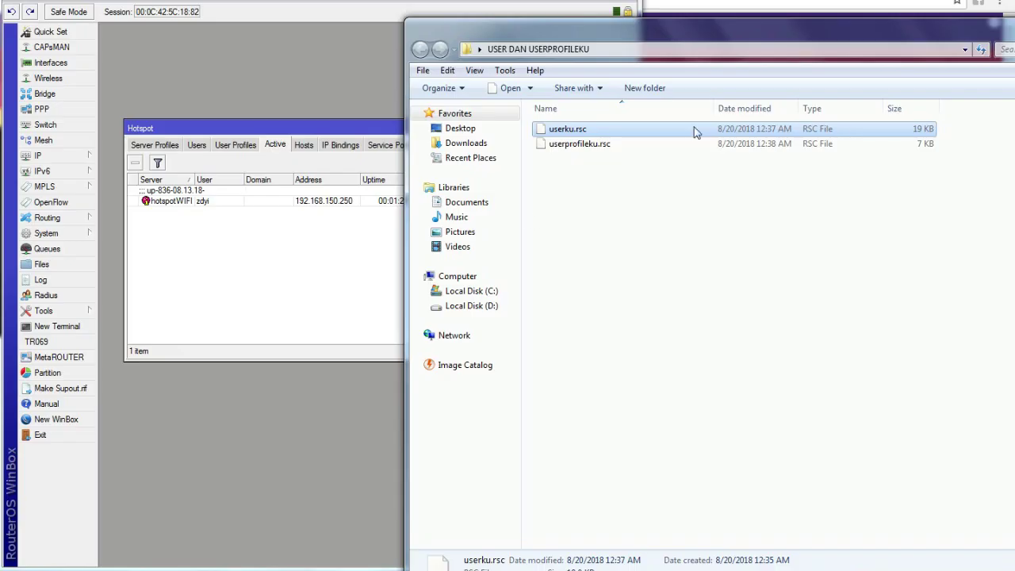
Step: Open userprofileku.rsc in Notepad++ from its right-click menu
{"action": "left_click", "coordinate": [587, 151]}
{"action": "right_click", "coordinate": [587, 151]}
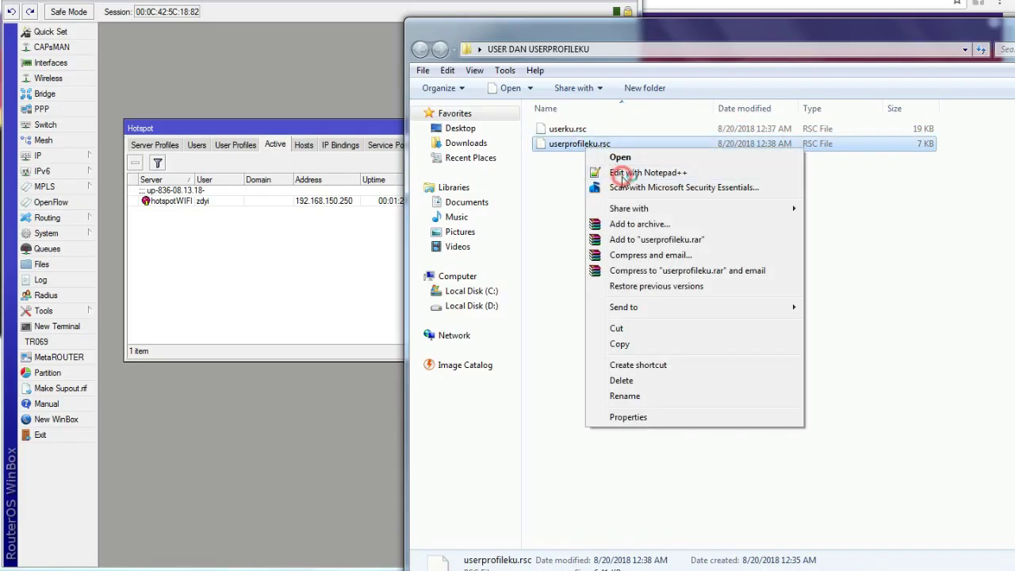
{"action": "left_click", "coordinate": [620, 173]}
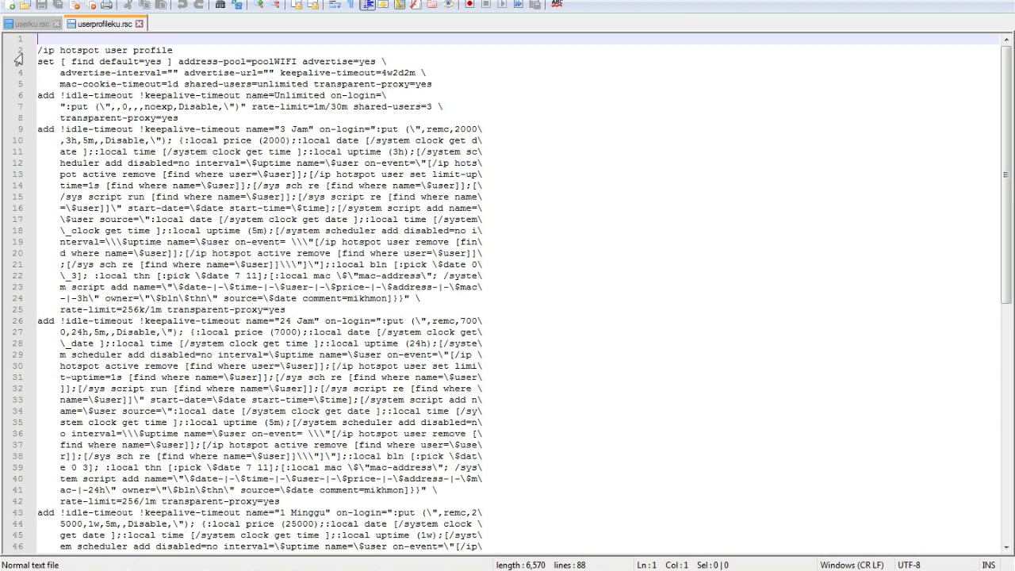
Step: Scroll through the /ip hotspot user profile commands, then minimize Notepad++ back to the folder
{"action": "left_click_drag", "start_coordinate": [38, 50], "coordinate": [99, 50]}
{"action": "left_click", "coordinate": [147, 50]}
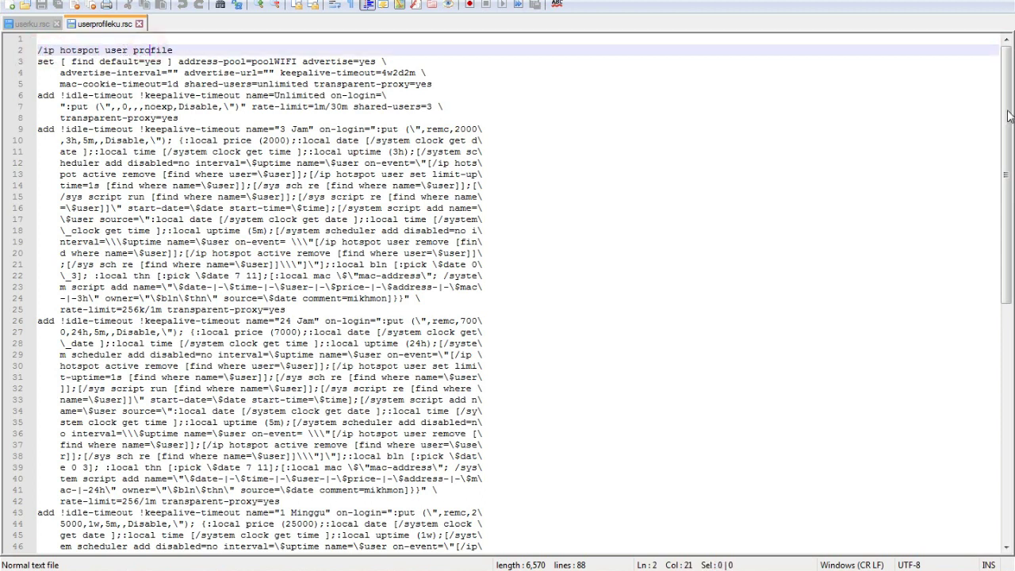
{"action": "left_click_drag", "start_coordinate": [1007, 121], "coordinate": [1007, 357]}
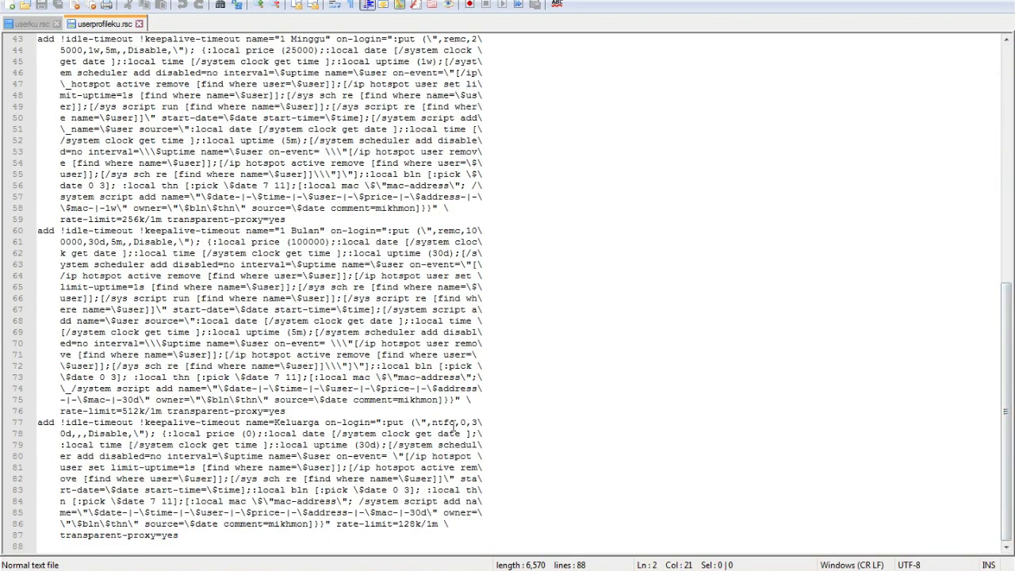
{"action": "key", "text": "super+Down"}
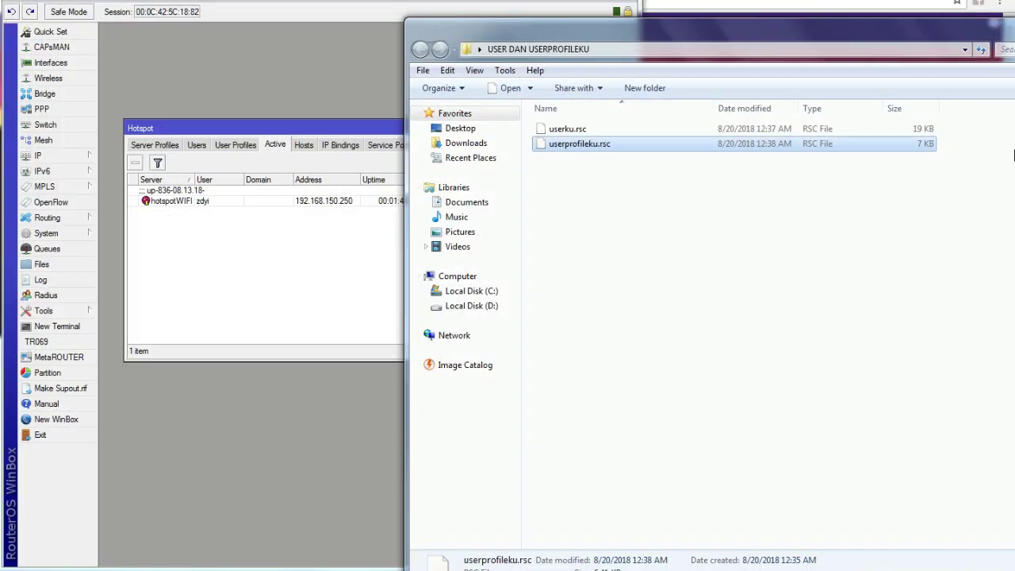